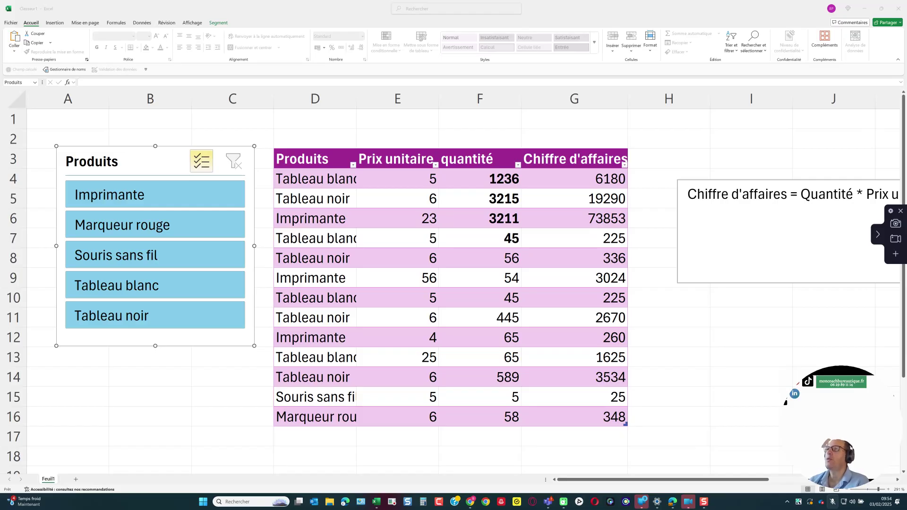
mouse_move(655, 208)
mouse_down()
mouse_move(626, 180)
mouse_move(518, 169)
mouse_up()
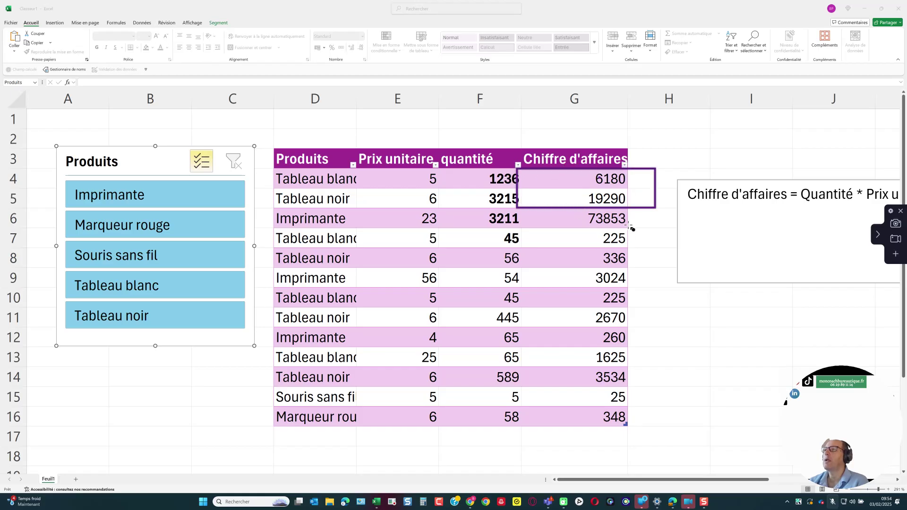
mouse_move(628, 423)
mouse_down()
mouse_move(558, 201)
mouse_move(511, 162)
mouse_move(519, 165)
mouse_up()
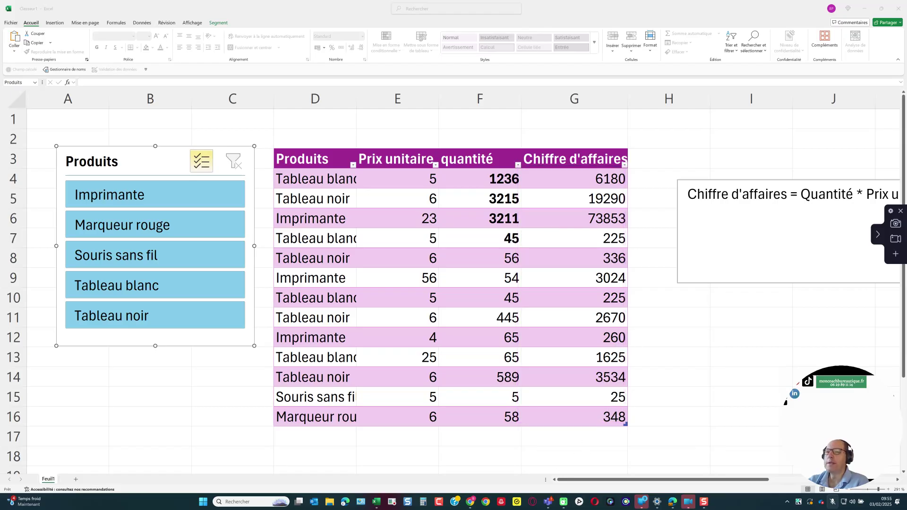
- Enter "Souris avec fil" as a new product in D17, directly beneath the table's last row
click(331, 435)
click(330, 435)
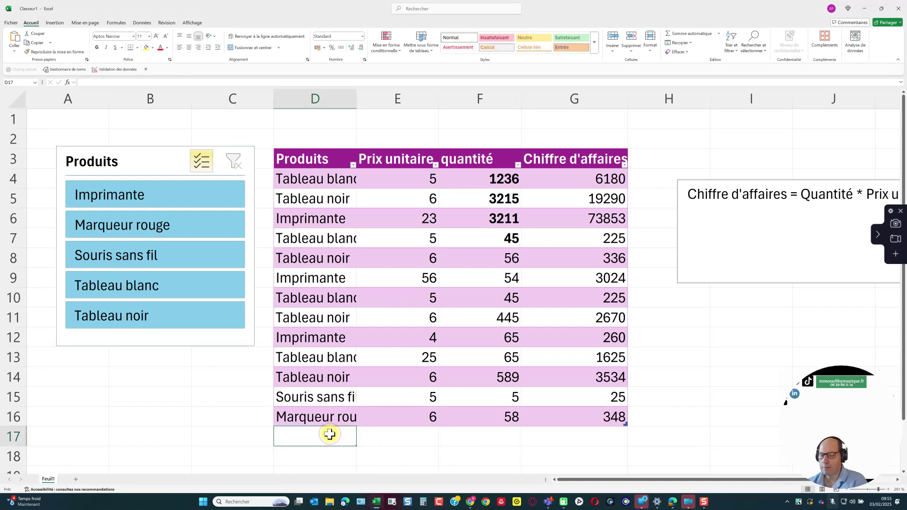
key(Caps_Lock)
text(Soursi)
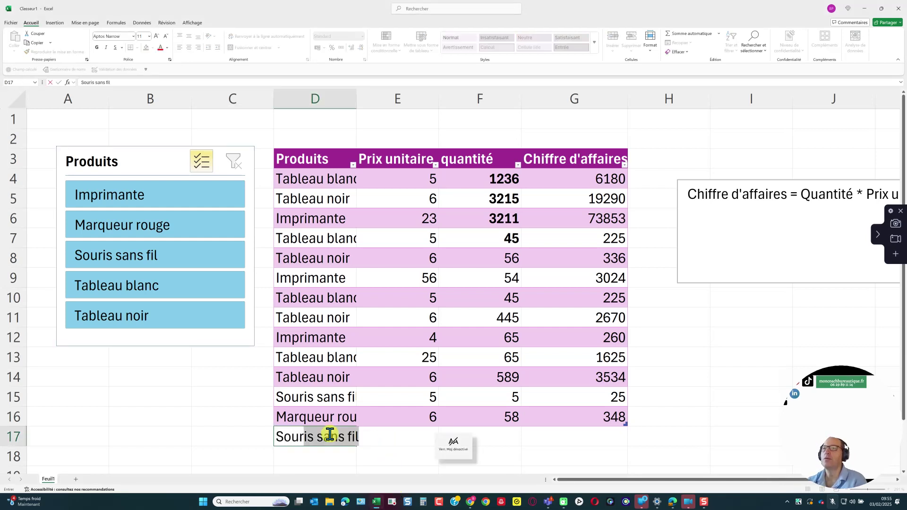
key(BackSpace)
key(BackSpace)
text(is avec)
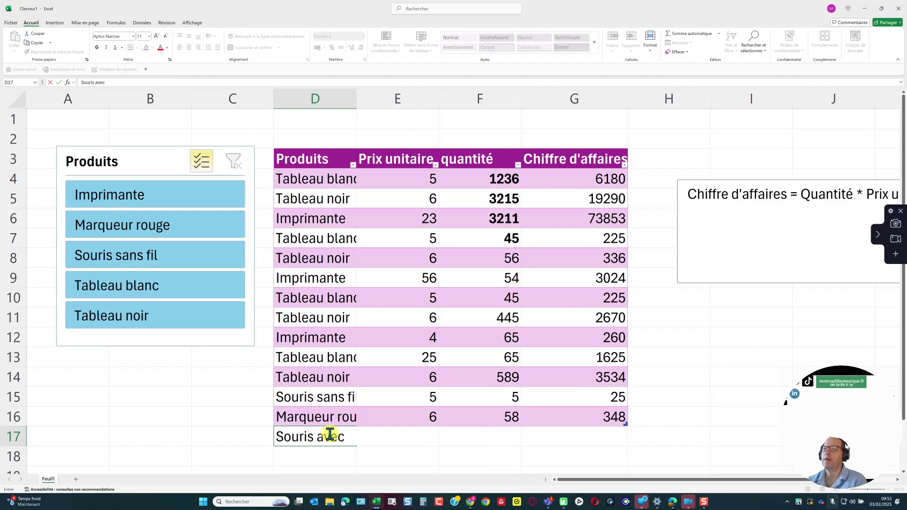
text( fil)
key(Tab)
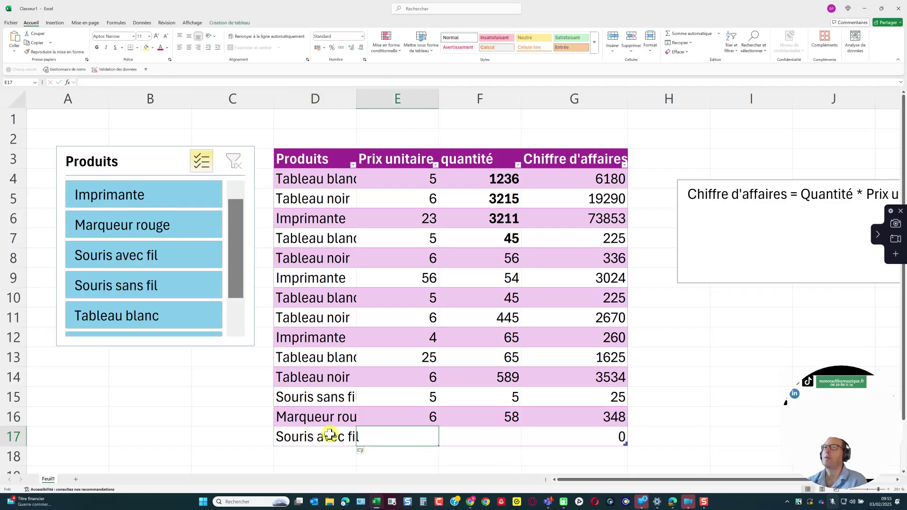
- Set the unit price of the Souris avec fil row to 10 and its quantity to 522
text(5)
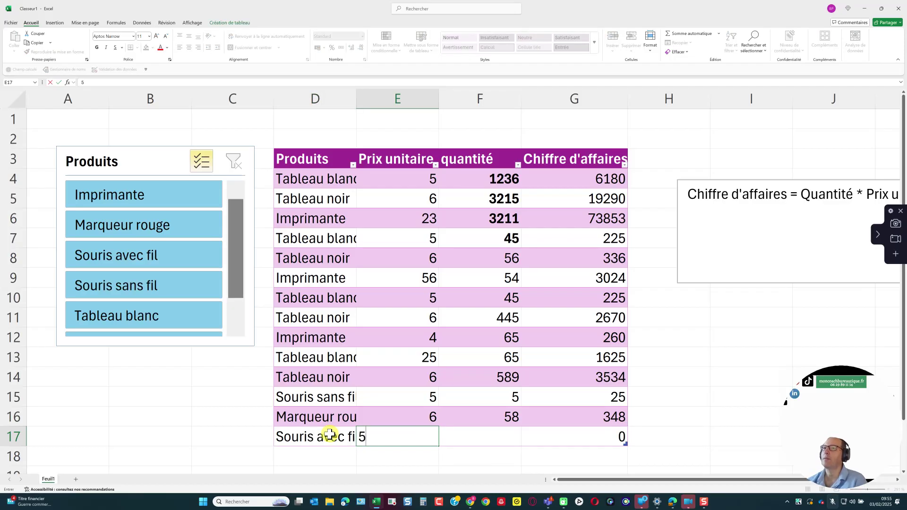
key(BackSpace)
text(10)
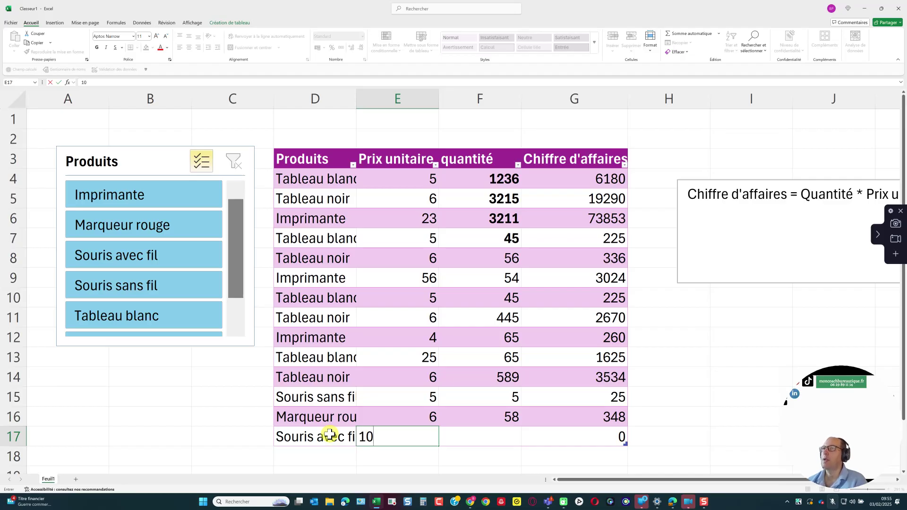
key(Tab)
text(522)
key(Tab)
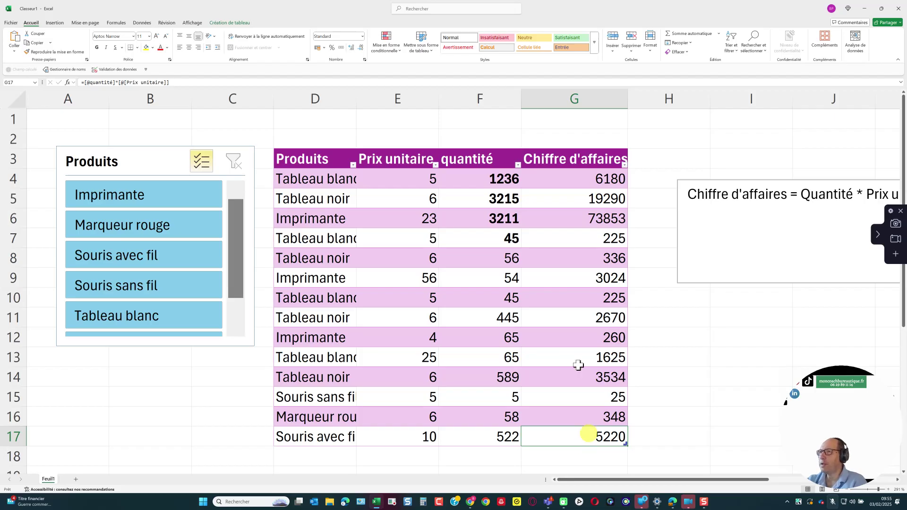
click(353, 166)
click(353, 167)
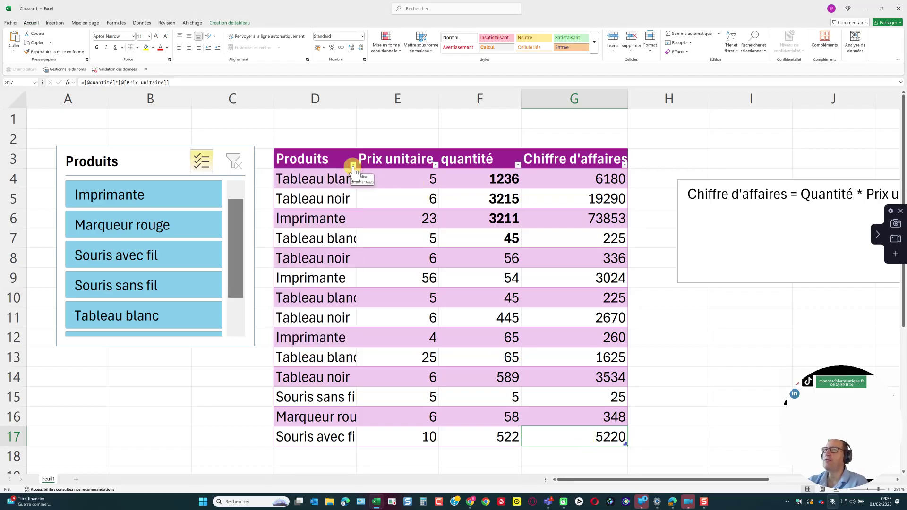
- Exclude Imprimante, Marqueur rouge, Souris avec fil, Souris sans fil and Tableau blanc with the Produits slicer, and clear its filter
click(155, 161)
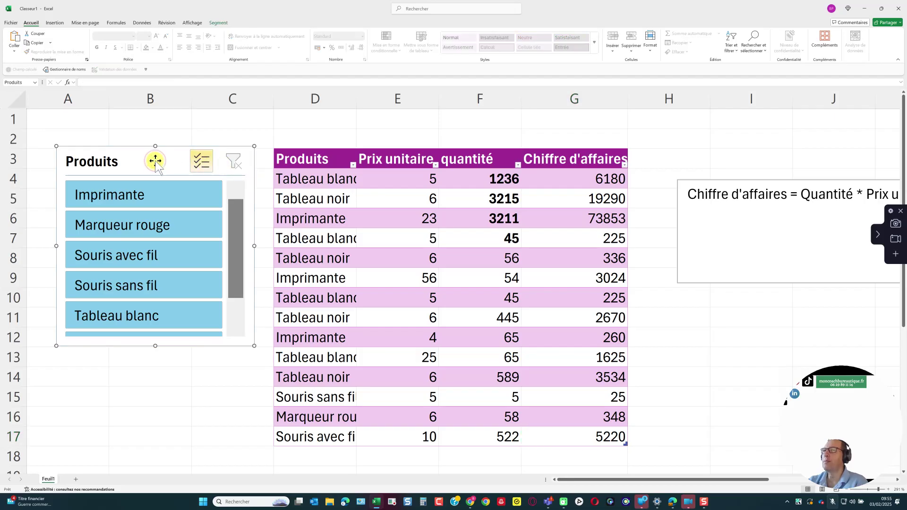
click(130, 199)
click(129, 219)
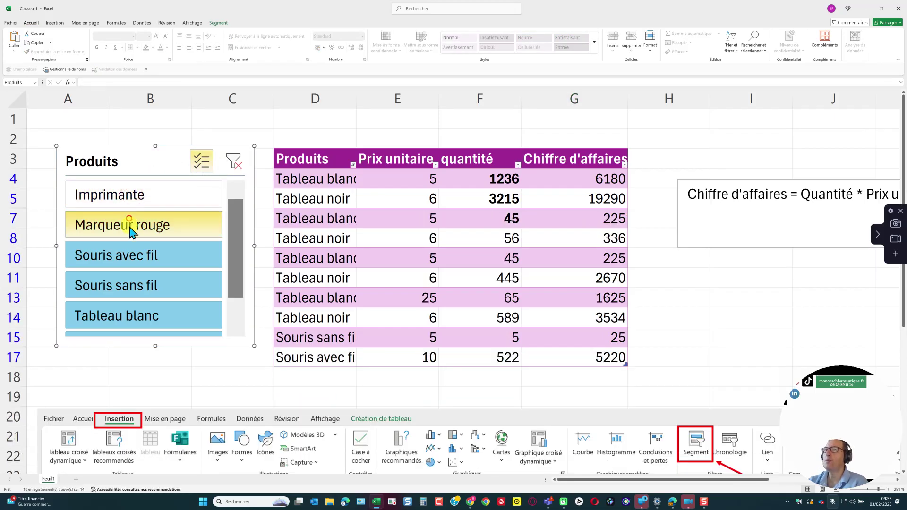
click(133, 255)
click(137, 286)
click(143, 314)
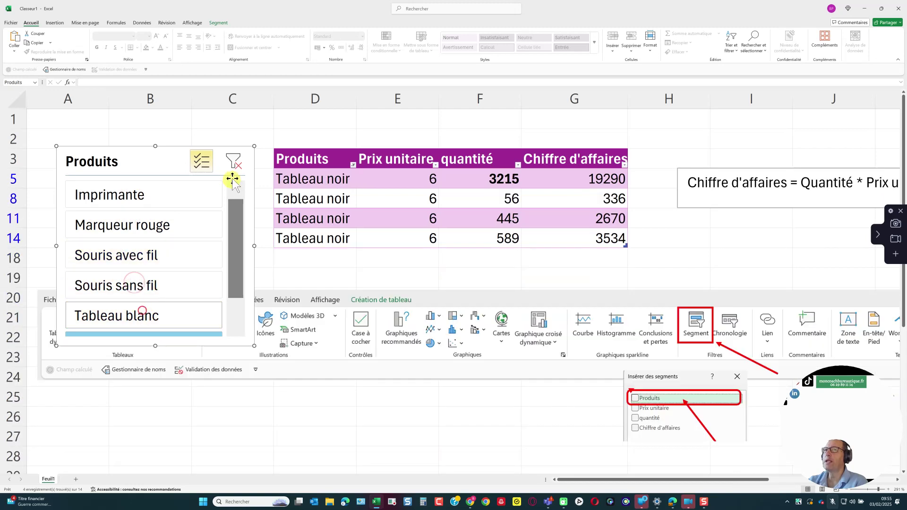
click(234, 162)
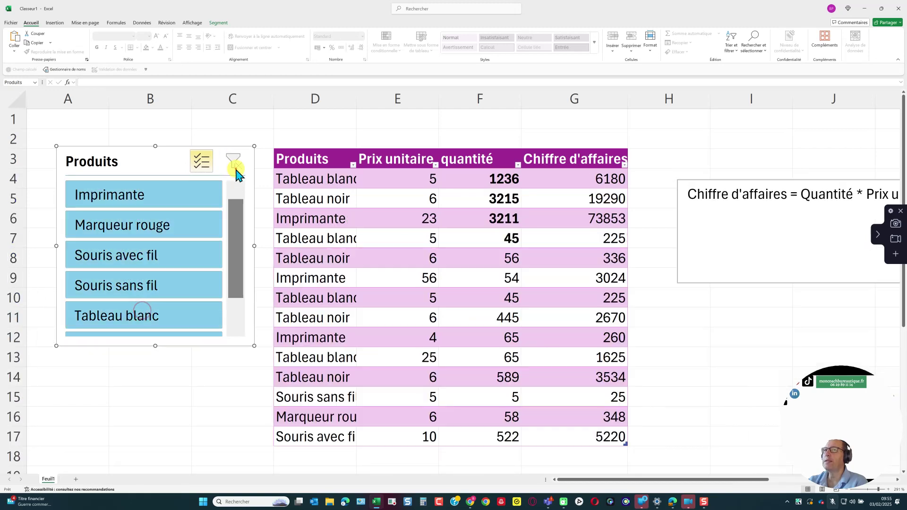
click(354, 165)
click(353, 165)
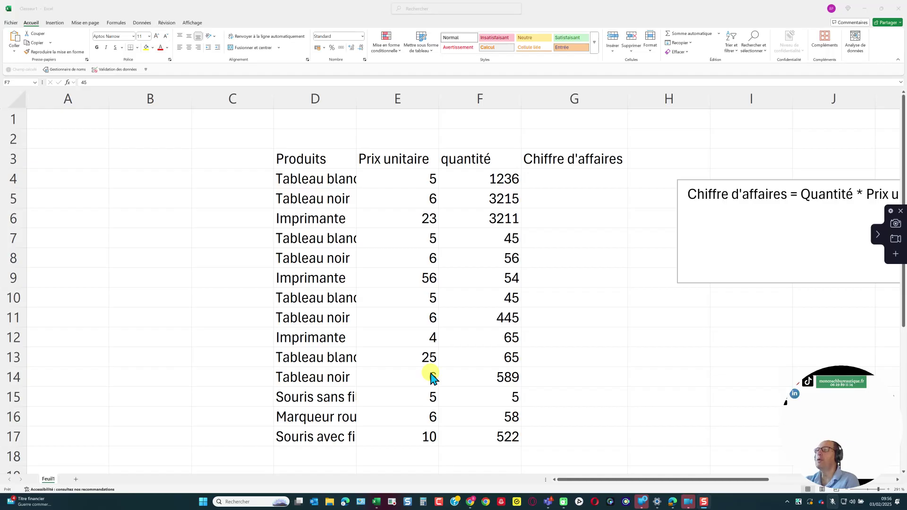
- Format the range D3:G17 as a table with headers, using the purple banded style from the medium group
click(330, 166)
click(329, 160)
drag(328, 161, 568, 440)
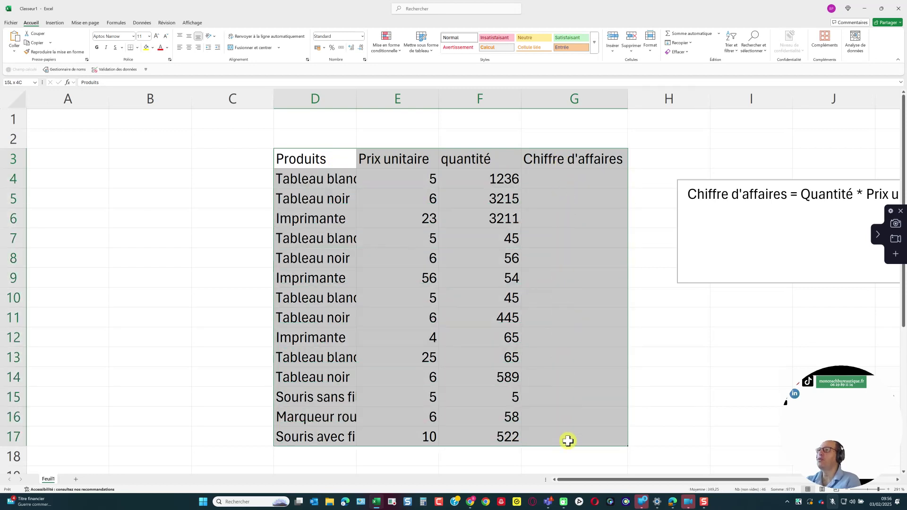
drag(568, 441, 568, 440)
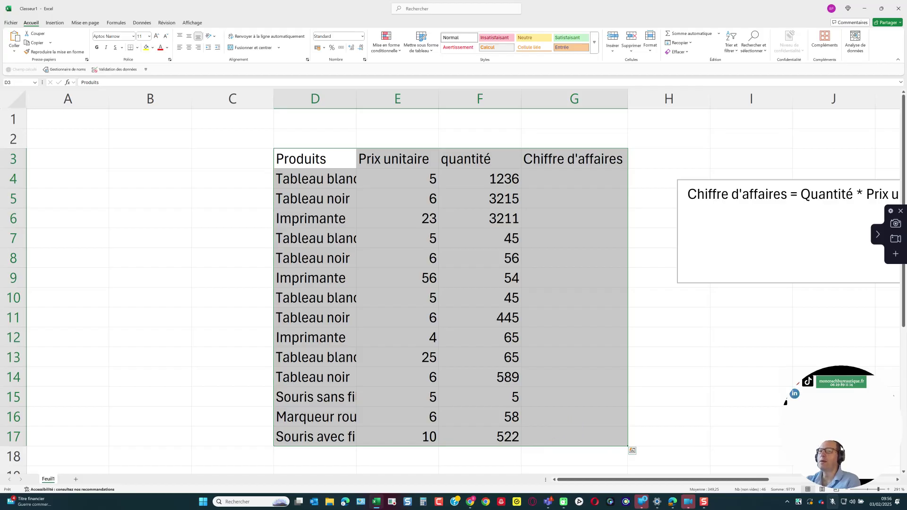
key(ctrl+l)
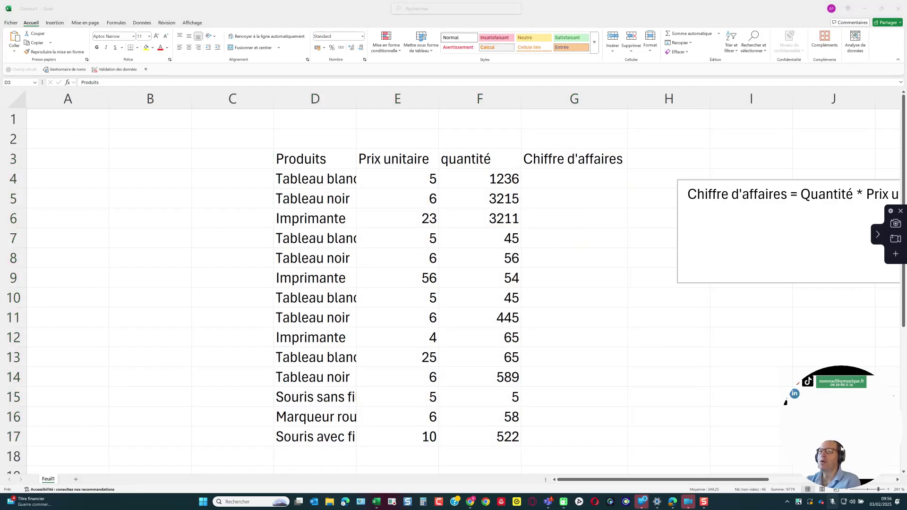
drag(18, 17, 46, 28)
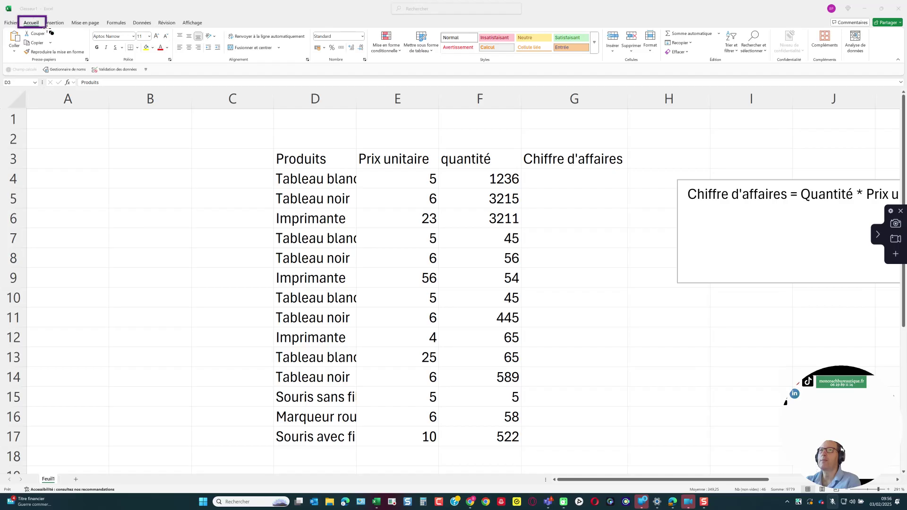
drag(403, 27, 441, 60)
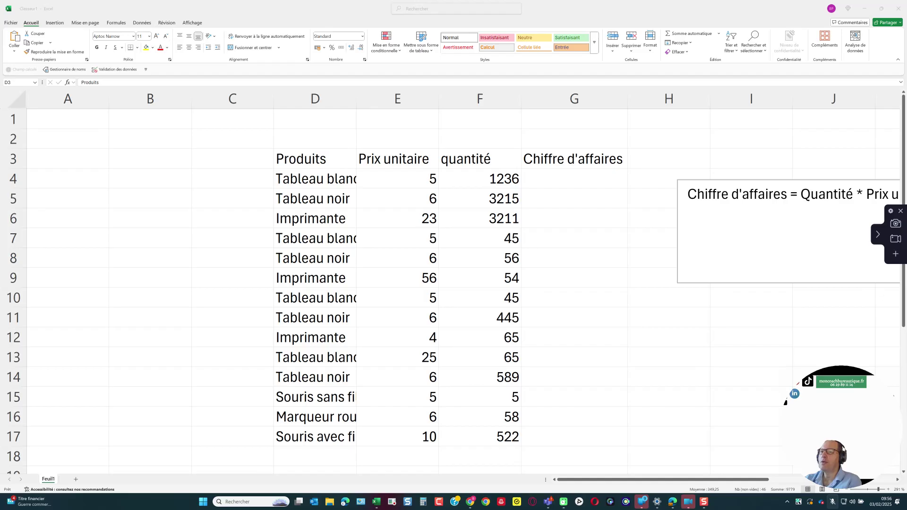
key(ctrl+a)
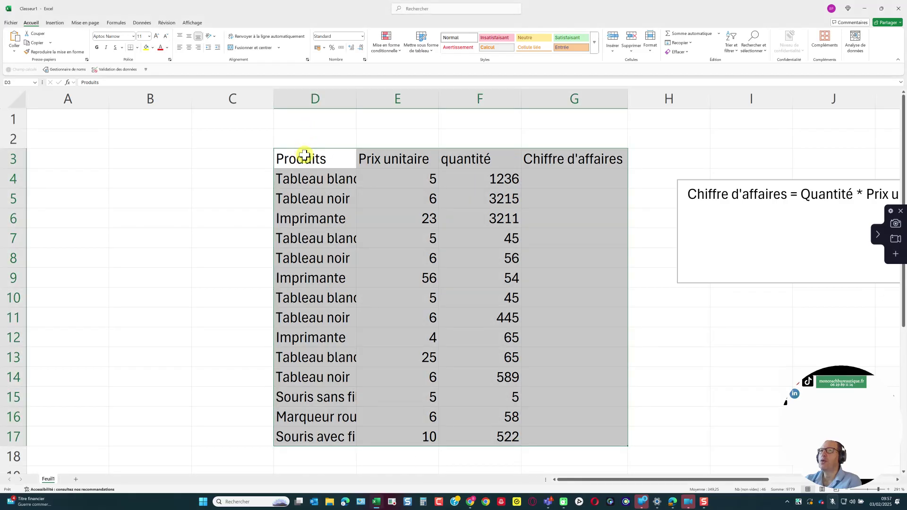
click(421, 41)
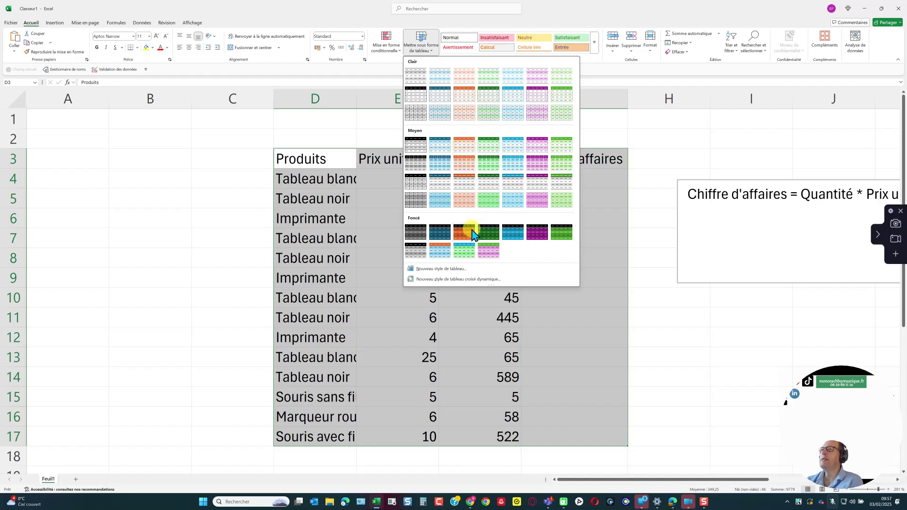
click(542, 148)
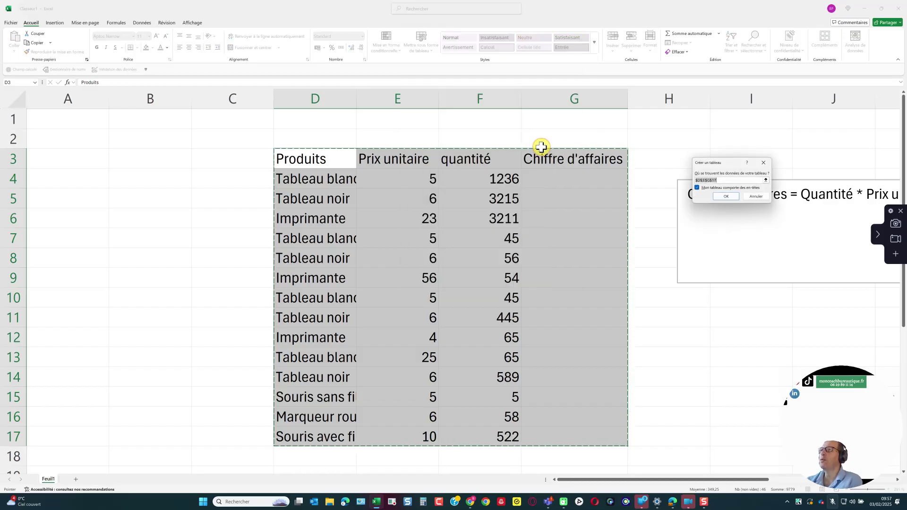
drag(718, 169, 163, 154)
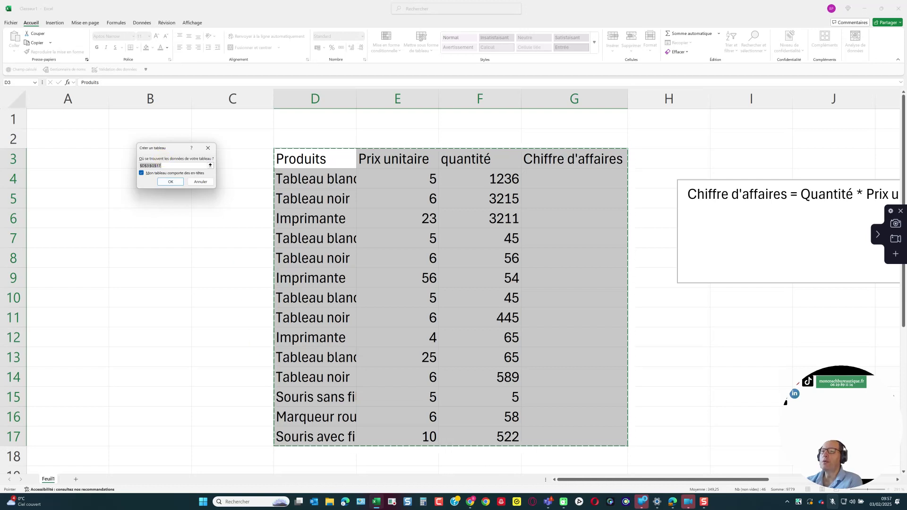
key(Return)
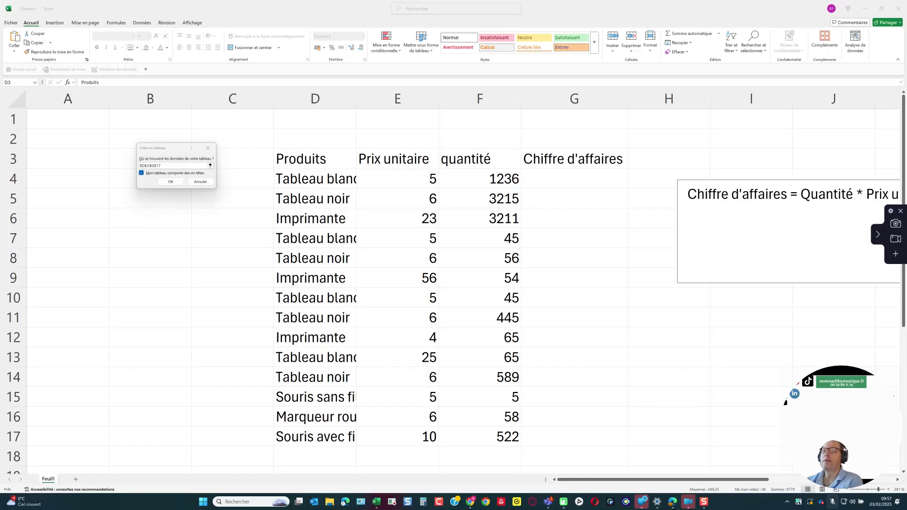
drag(134, 170, 215, 178)
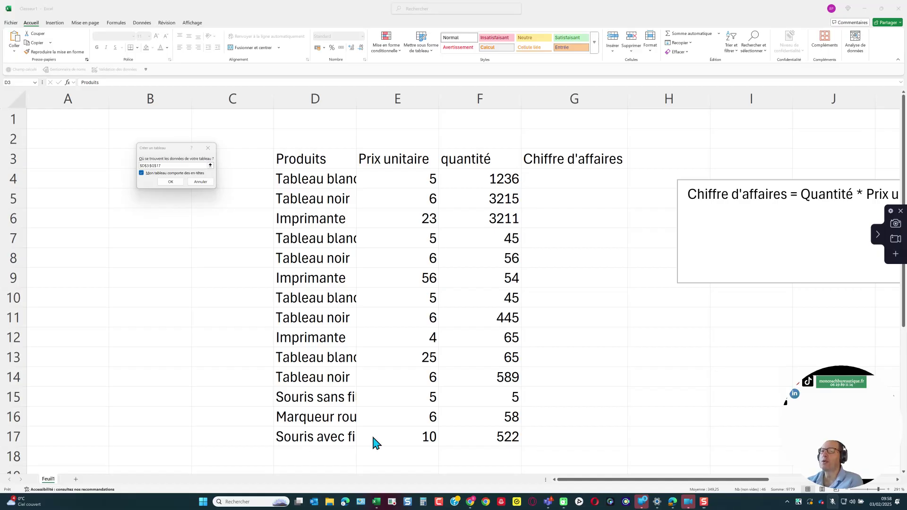
click(175, 183)
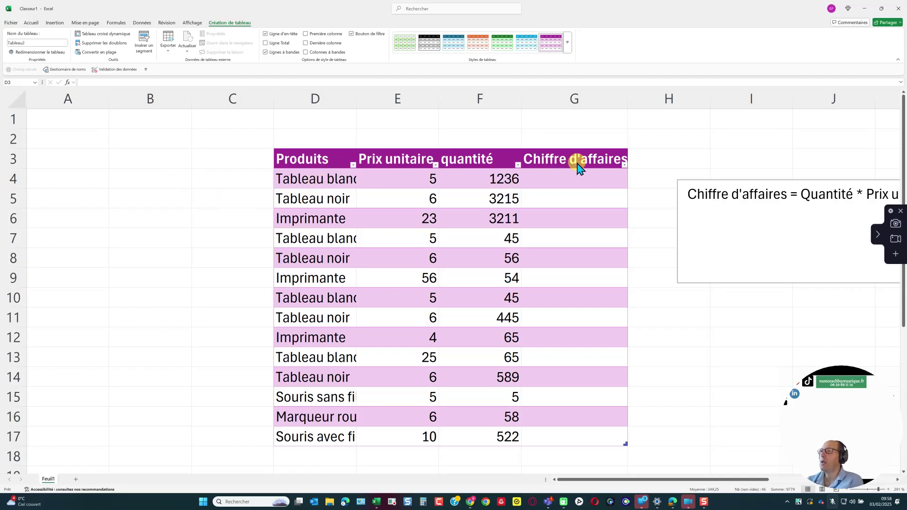
scroll(588, 239, down, 2)
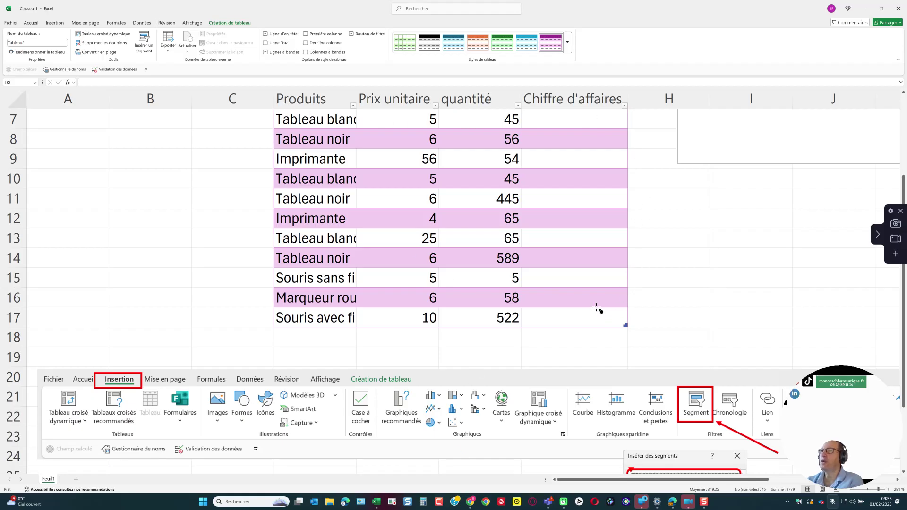
drag(598, 309, 663, 346)
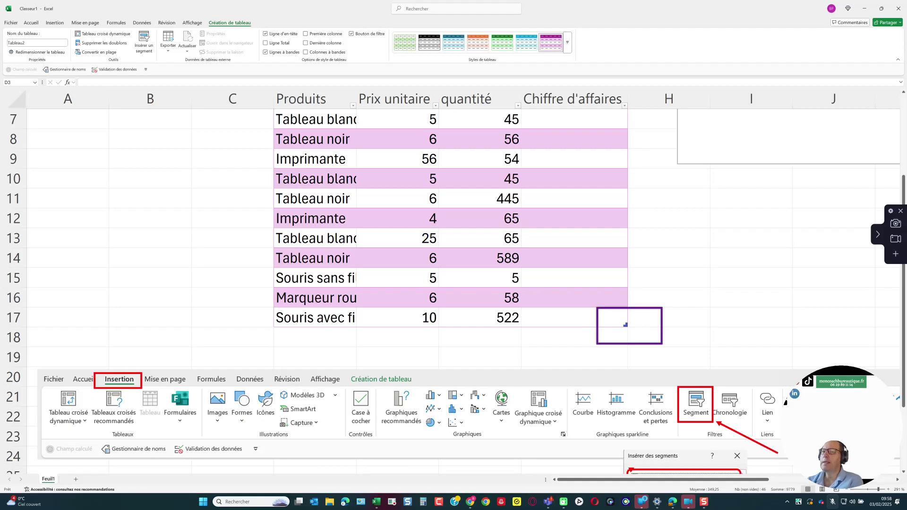
drag(691, 274, 626, 325)
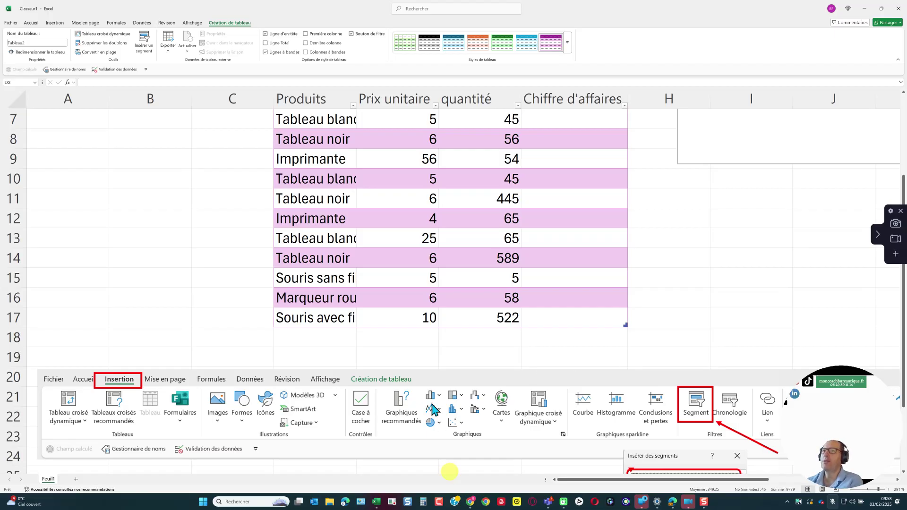
- Enter "Marqueur noir" as a new product in D18, directly beneath the table's last row
click(334, 336)
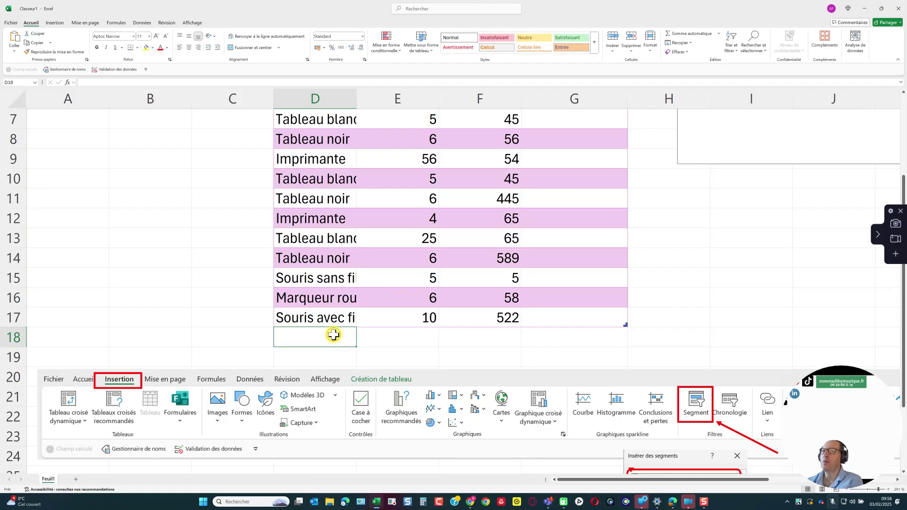
text(Marque)
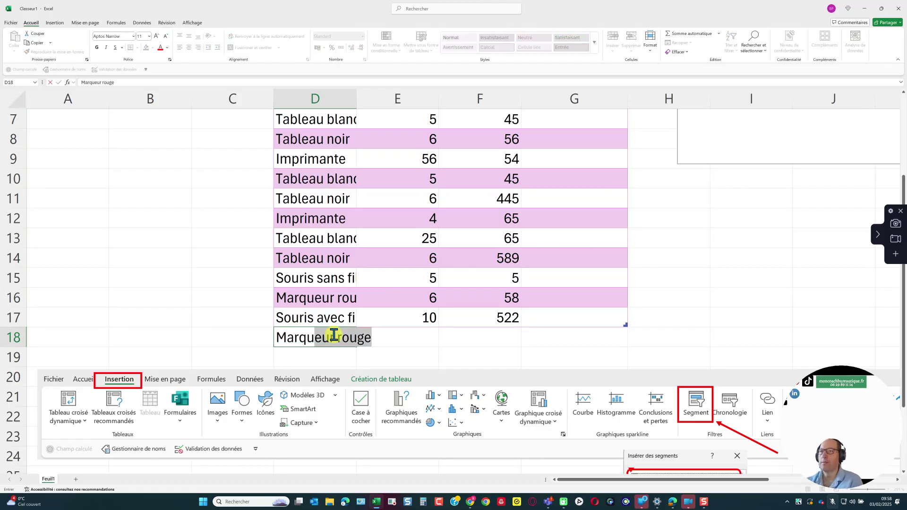
text(ur noire)
key(BackSpace)
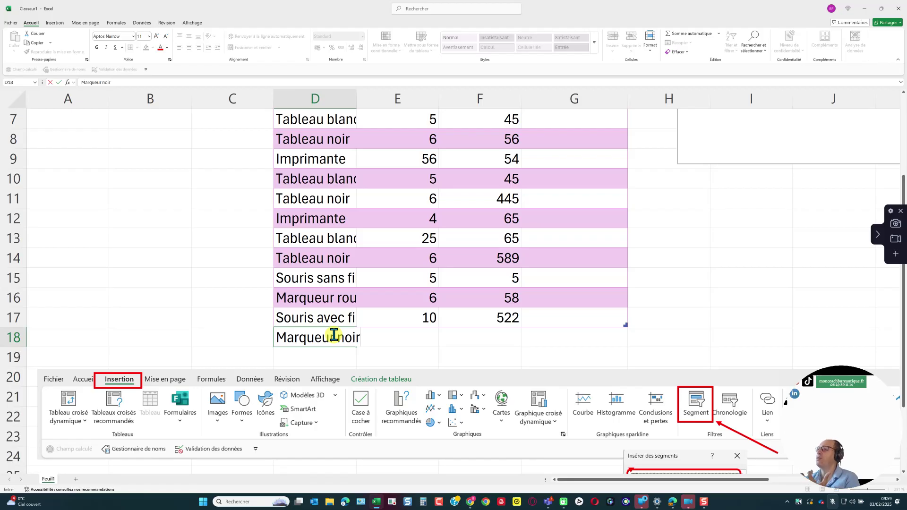
key(Tab)
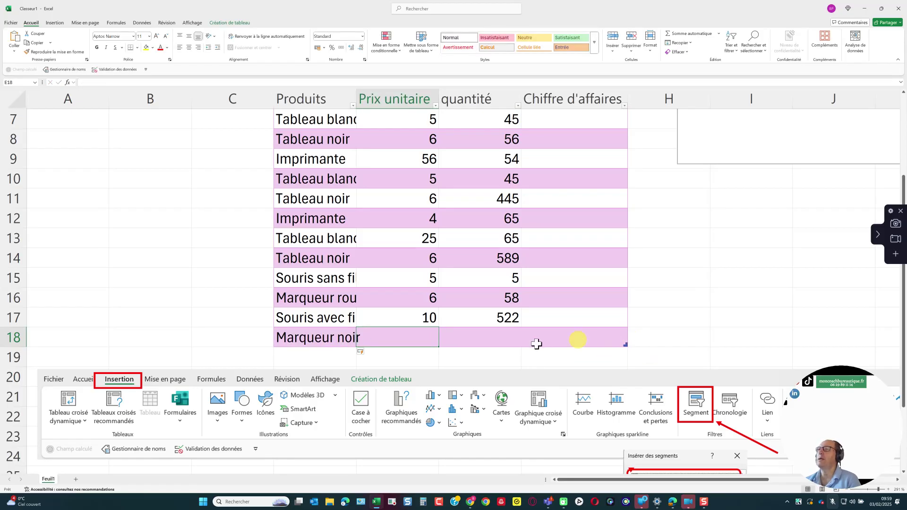
- Set both the unit price and the quantity of the Marqueur noir row to 5
text(5)
key(Tab)
text(5)
key(Tab)
key(Up)
key(Up)
key(Up)
key(Up)
key(Up)
key(Up)
key(Up)
key(Up)
key(Up)
key(Up)
key(Up)
key(Up)
key(Up)
key(Up)
key(Up)
key(Up)
key(Up)
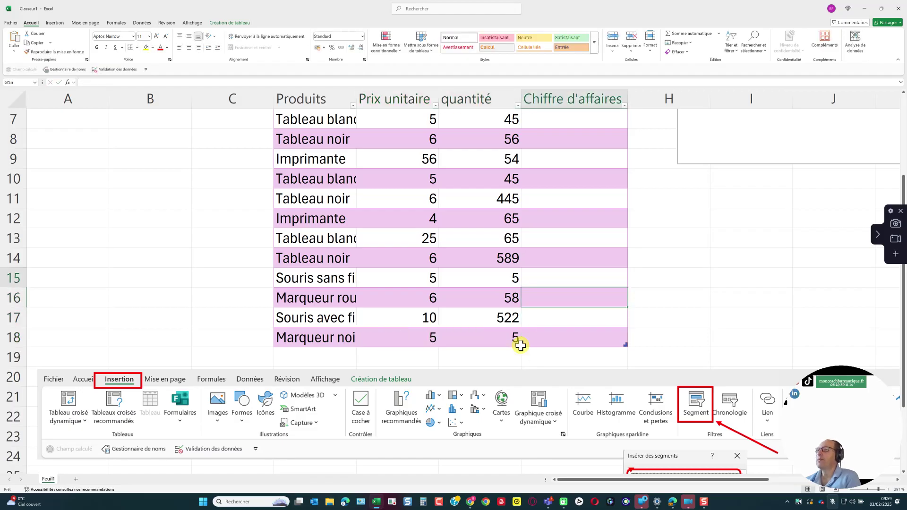
key(Down)
key(Down)
key(Down)
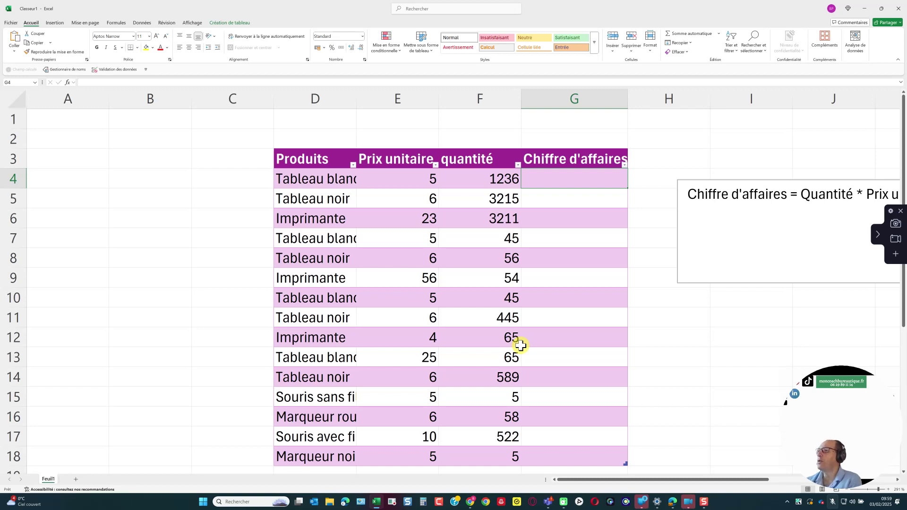
text(=)
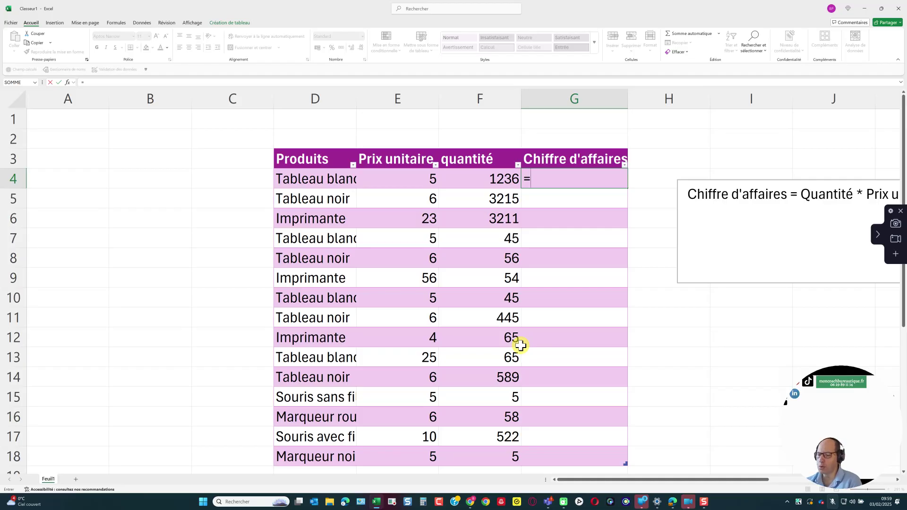
key(Left)
text(*)
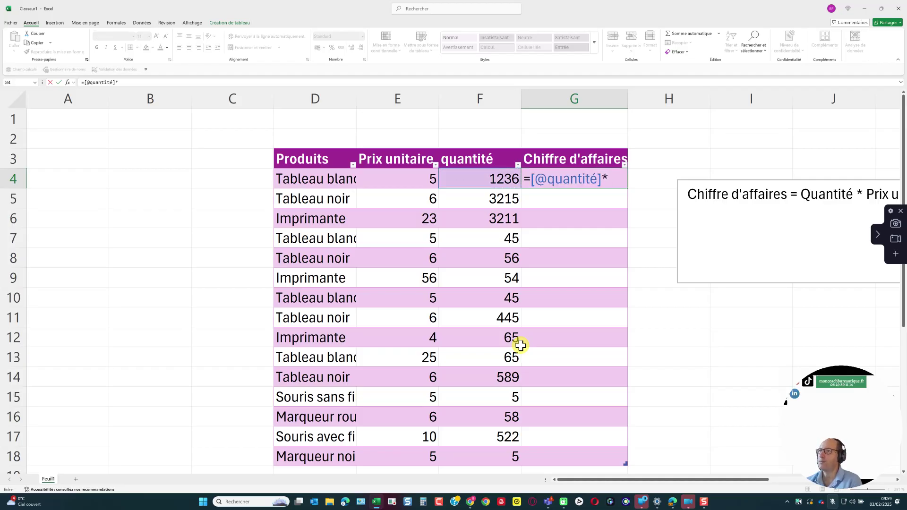
key(Left)
key(Left)
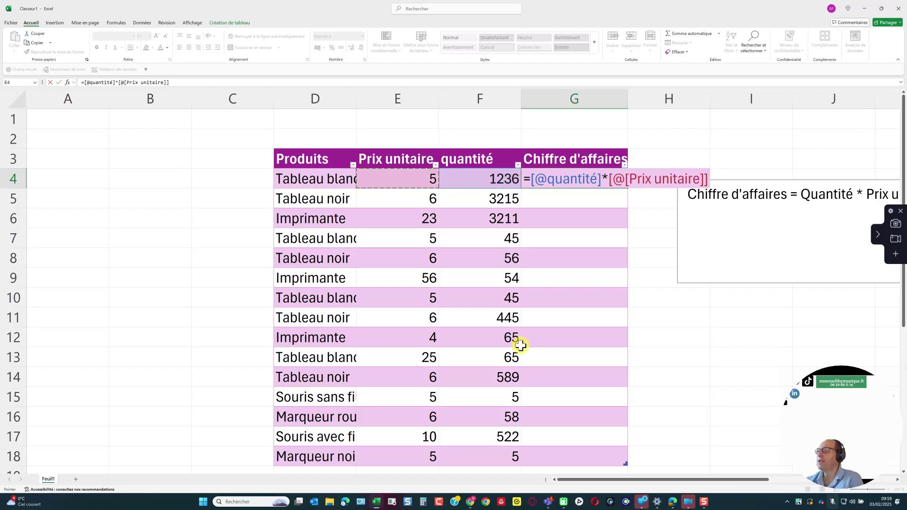
key(Return)
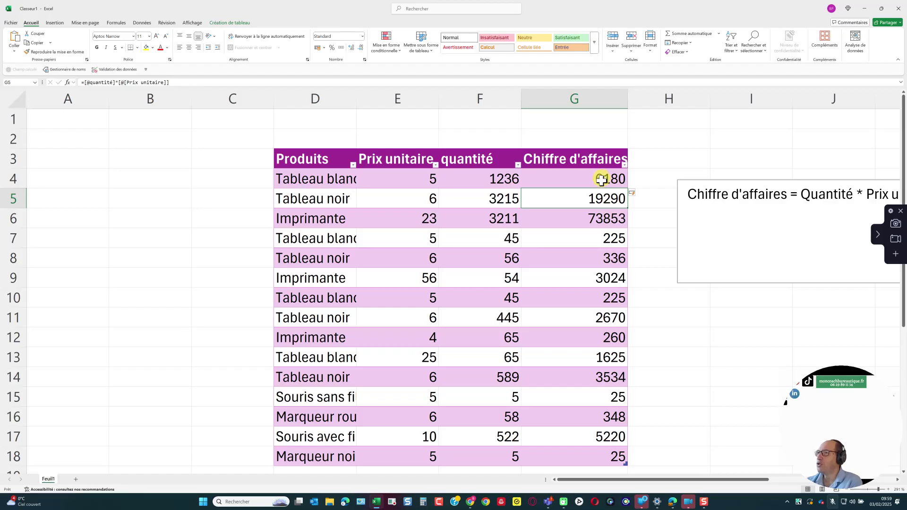
- Move the picture of the Insertion ribbon further down the sheet to leave empty rows beneath the table
scroll(605, 293, down, 3)
scroll(605, 303, up, 2)
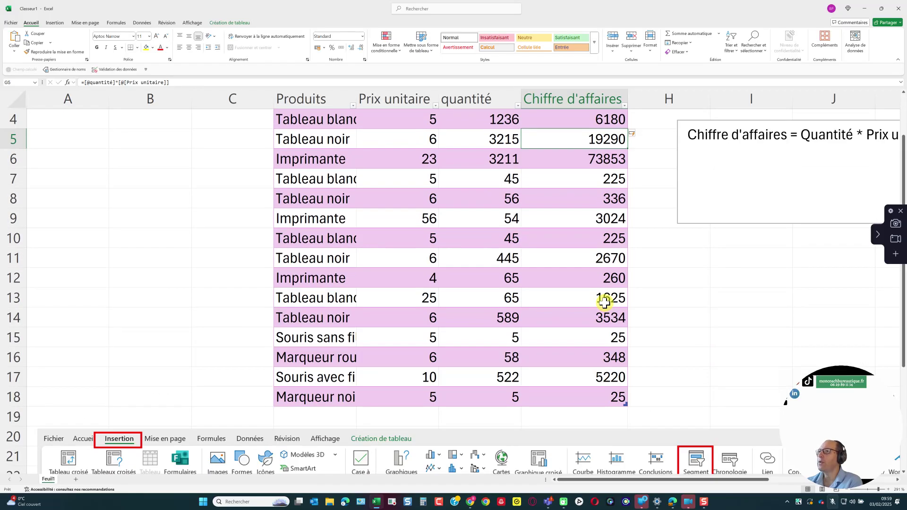
click(618, 444)
scroll(618, 445, down, 1)
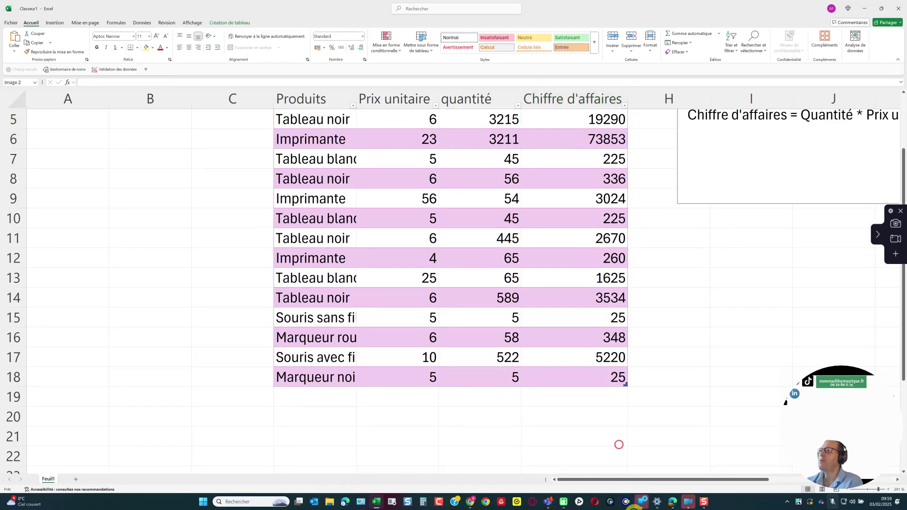
scroll(617, 444, down, 3)
click(648, 368)
drag(648, 368, 653, 442)
drag(590, 306, 596, 395)
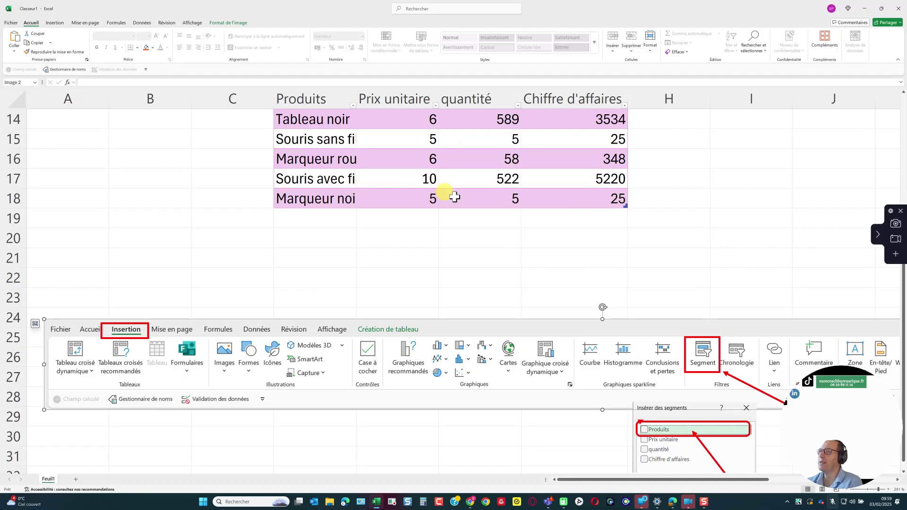
- Add a "Marqueur vert" row directly beneath the table's last row, with unit price 6 and quantity 589
click(339, 221)
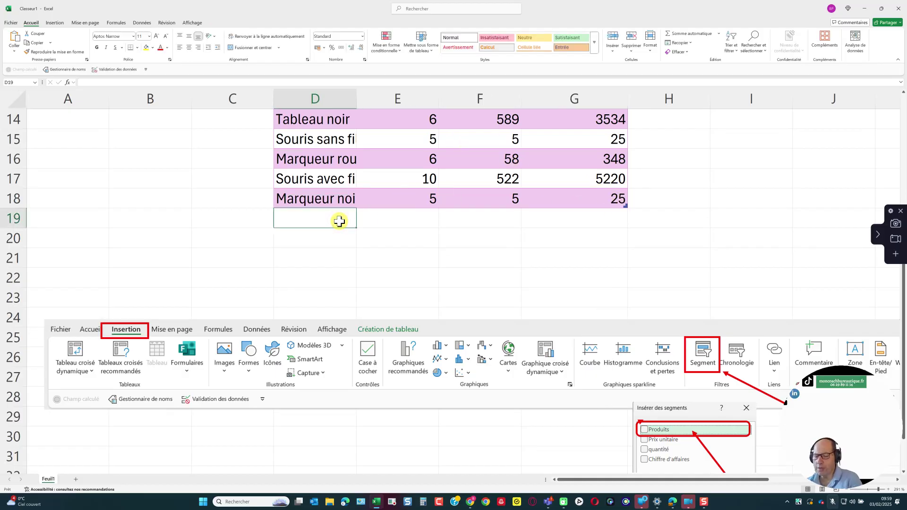
key(Caps_Lock)
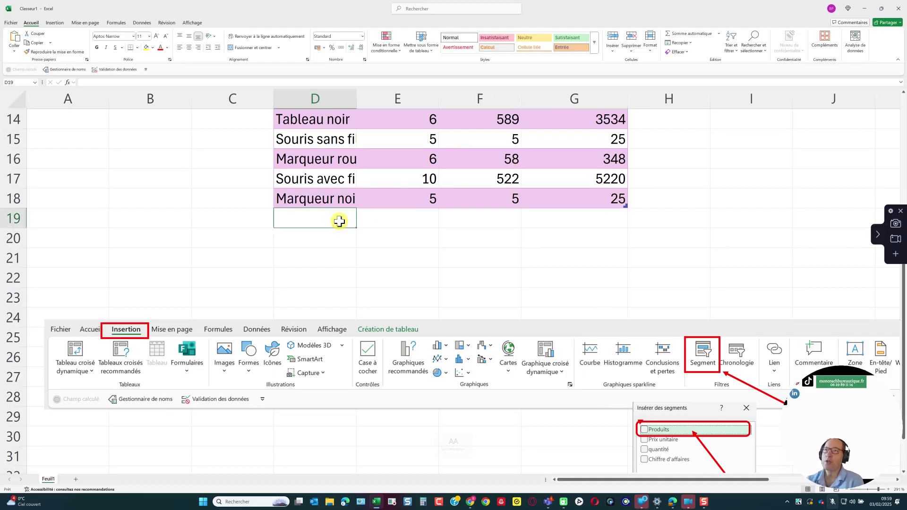
text(Marqueu)
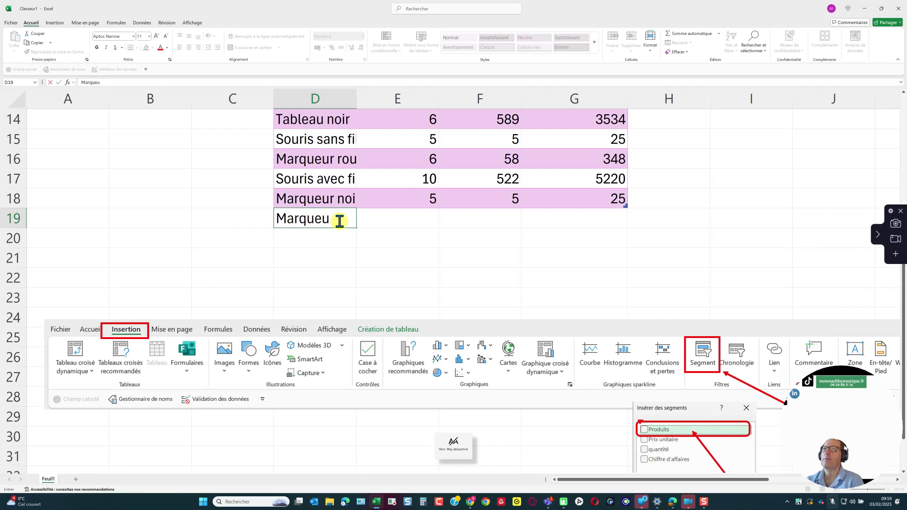
text(r vert)
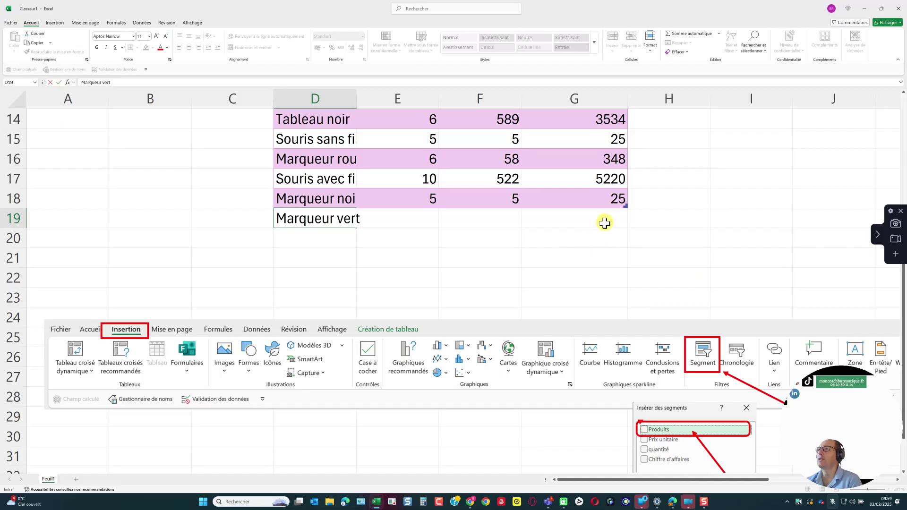
key(Tab)
text(6)
key(Tab)
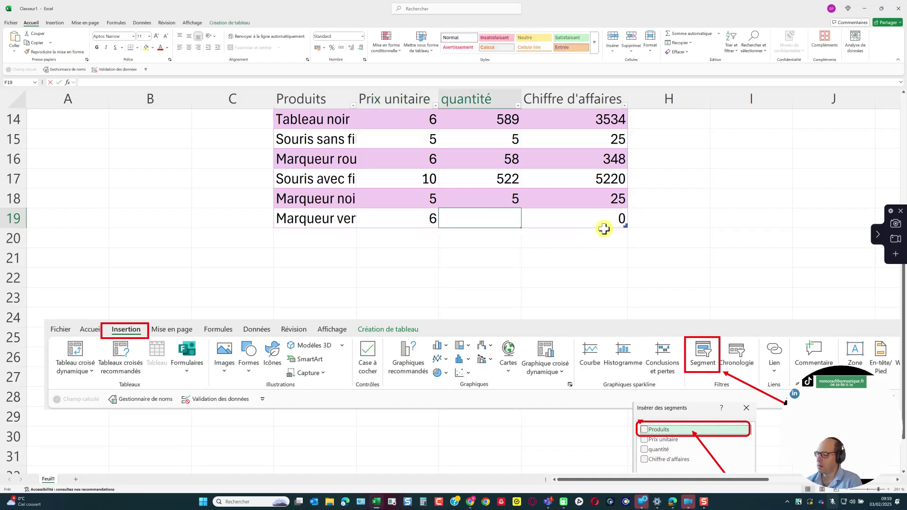
text(589)
key(Return)
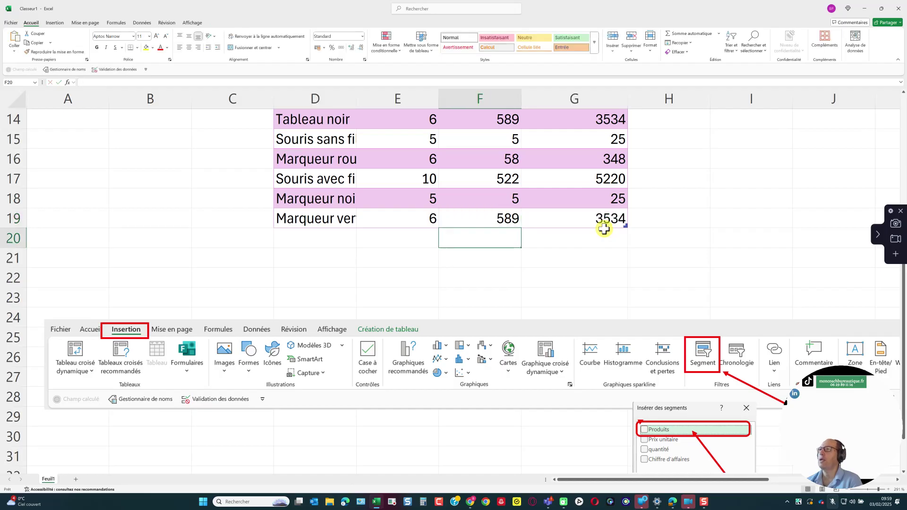
- Review the extended table from its header row to the new Marqueur vert row, checking the calculated Chiffre d'affaires column
scroll(602, 230, up, 5)
scroll(602, 230, down, 2)
scroll(602, 231, up, 2)
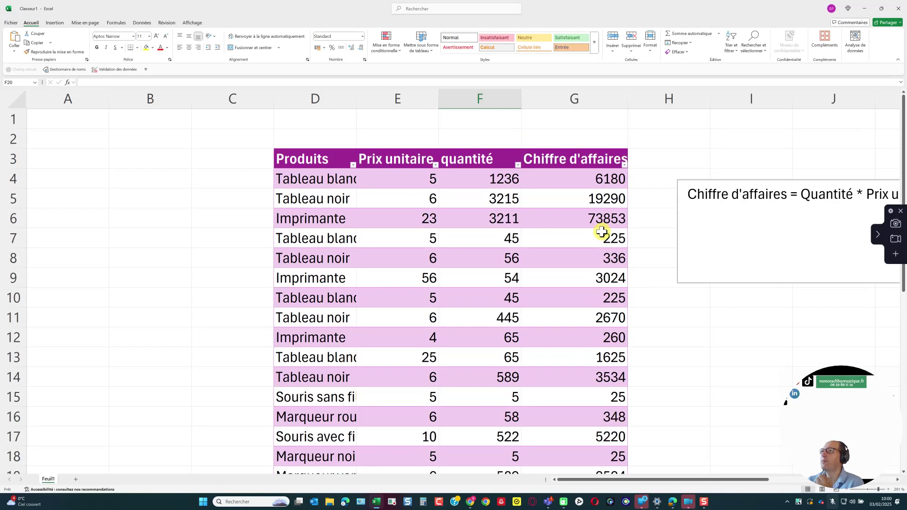
scroll(601, 232, down, 4)
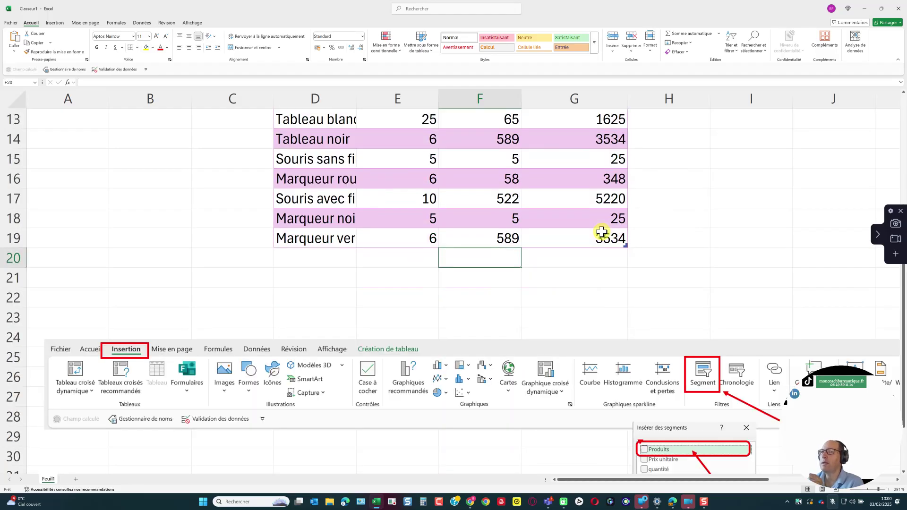
scroll(601, 231, up, 4)
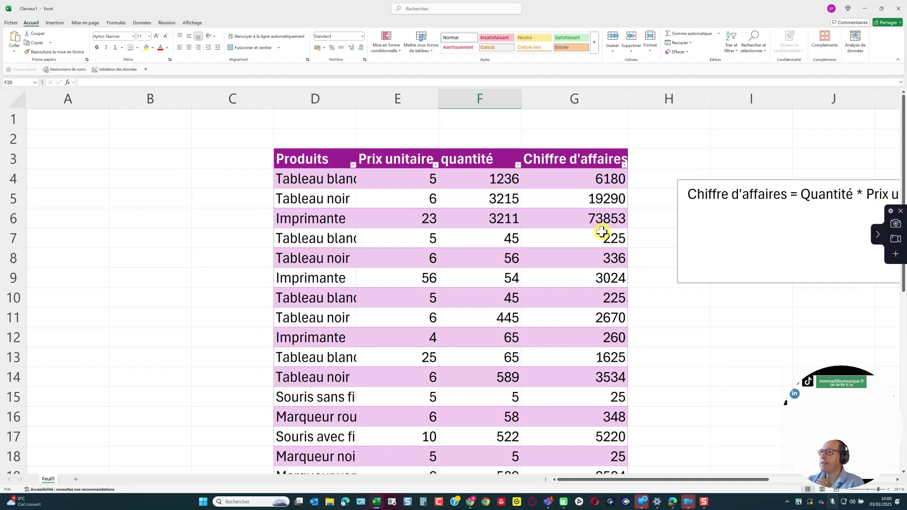
scroll(601, 231, down, 2)
scroll(602, 232, up, 1)
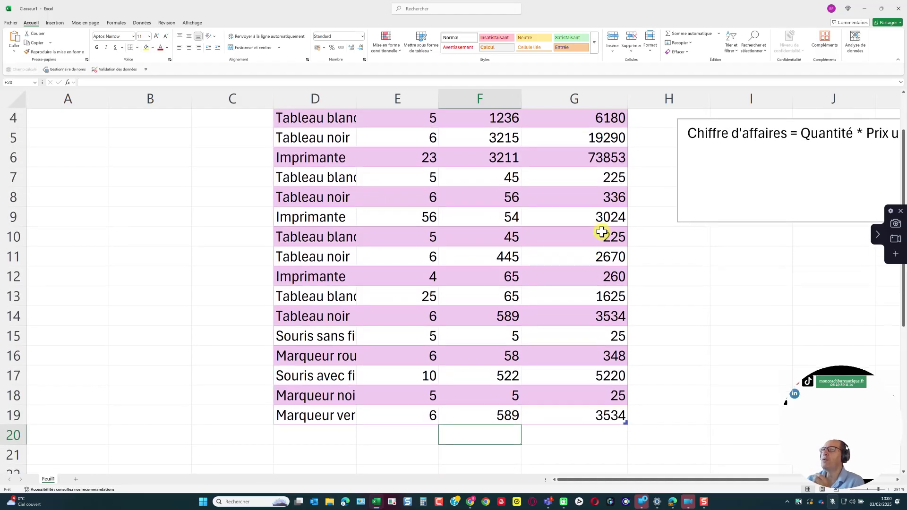
scroll(601, 231, up, 1)
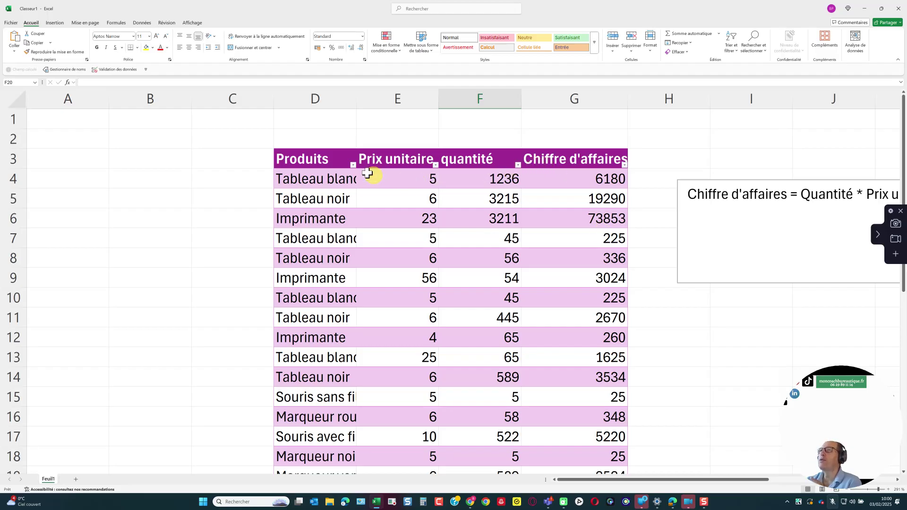
- Filter the Produits column to show only Imprimante, Marqueur vert and Tableau blanc
click(353, 164)
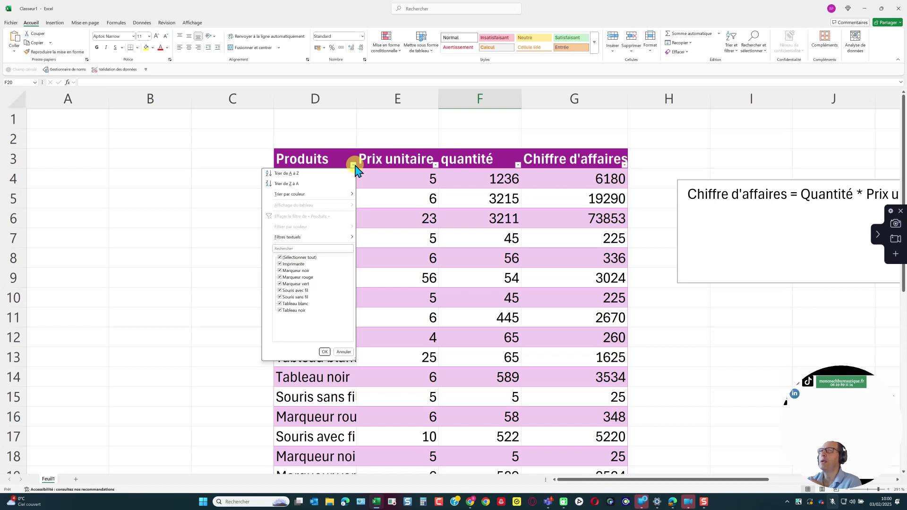
click(280, 258)
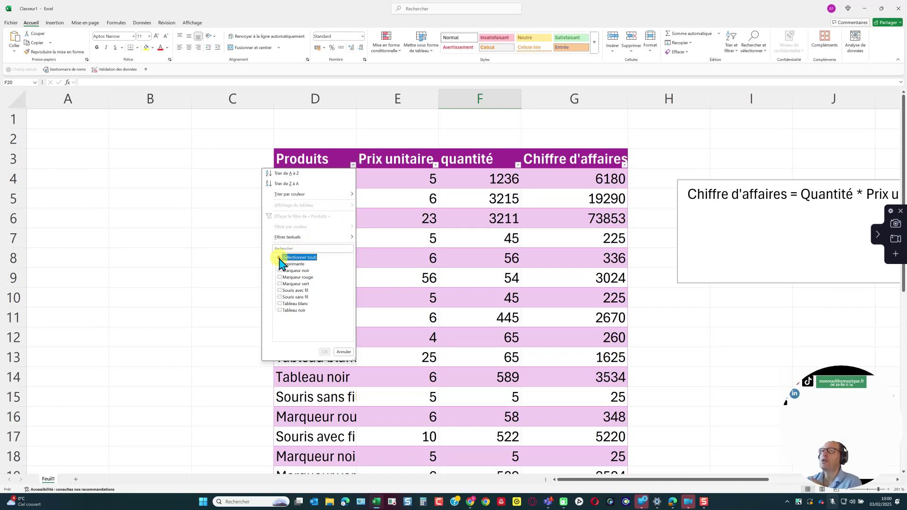
click(282, 265)
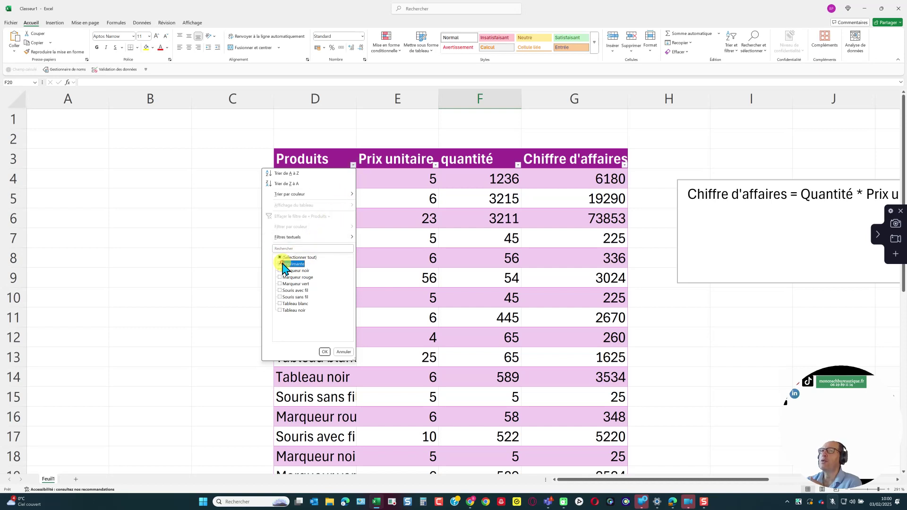
click(280, 284)
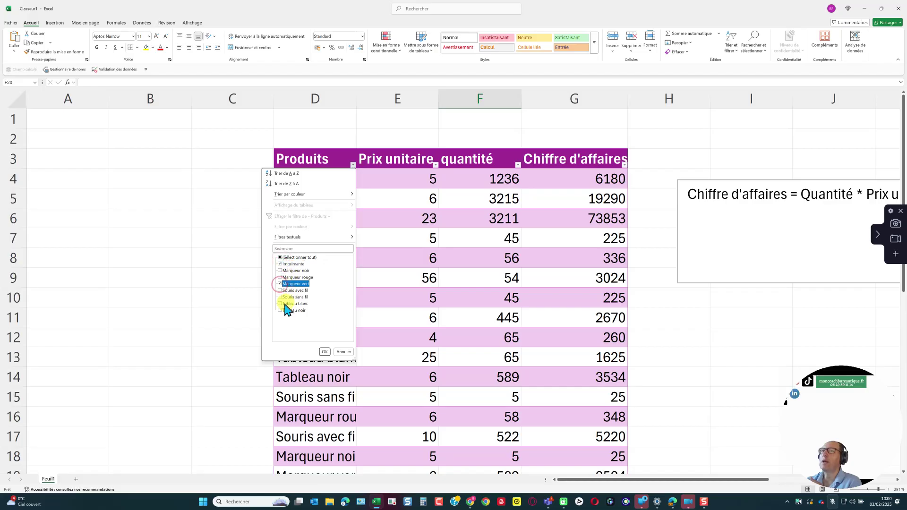
click(286, 305)
click(324, 352)
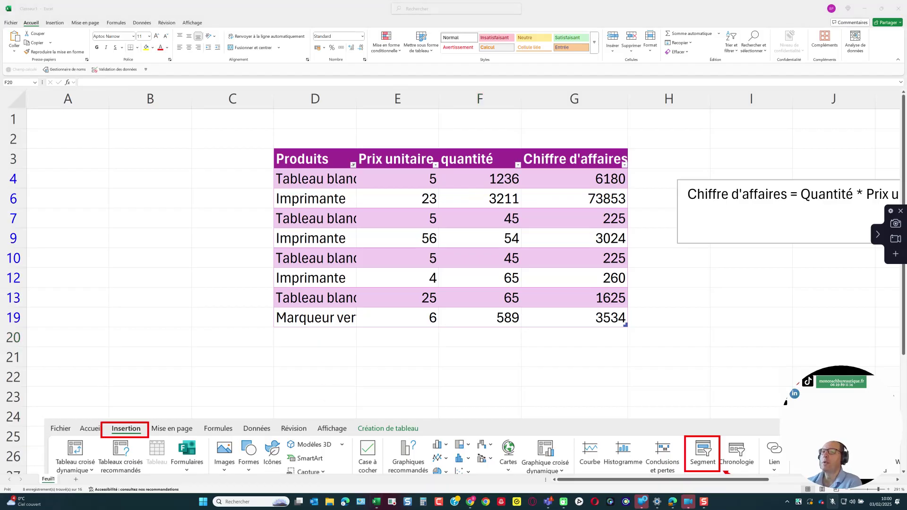
- Insert a slicer for the table's Produits field and place it over columns A to C beside the table
drag(336, 150, 371, 181)
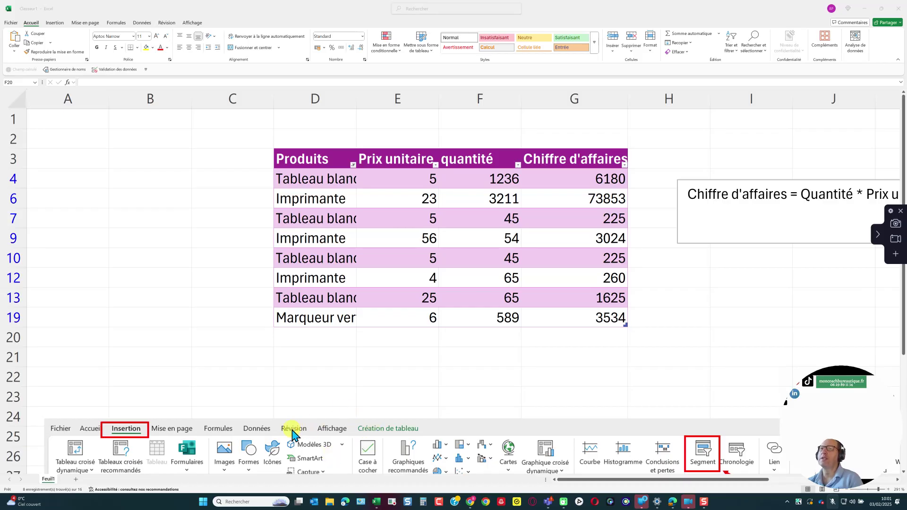
click(434, 220)
click(433, 220)
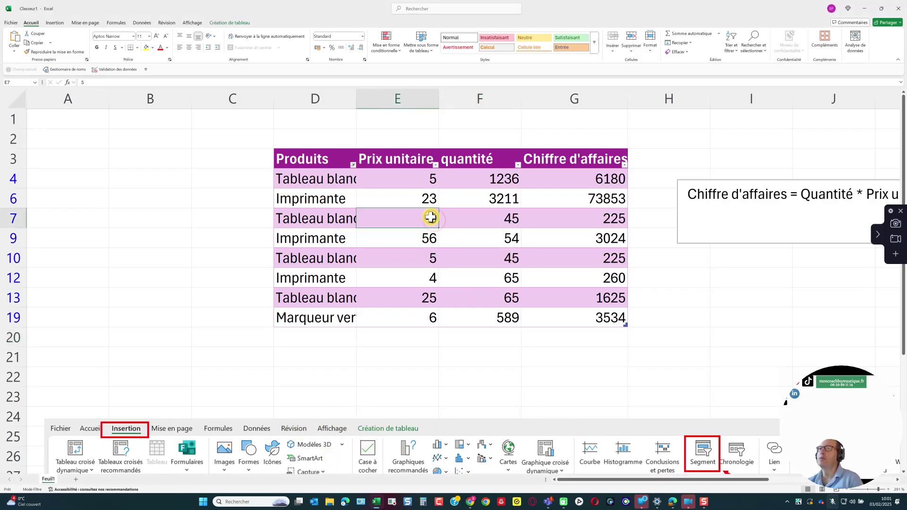
click(63, 23)
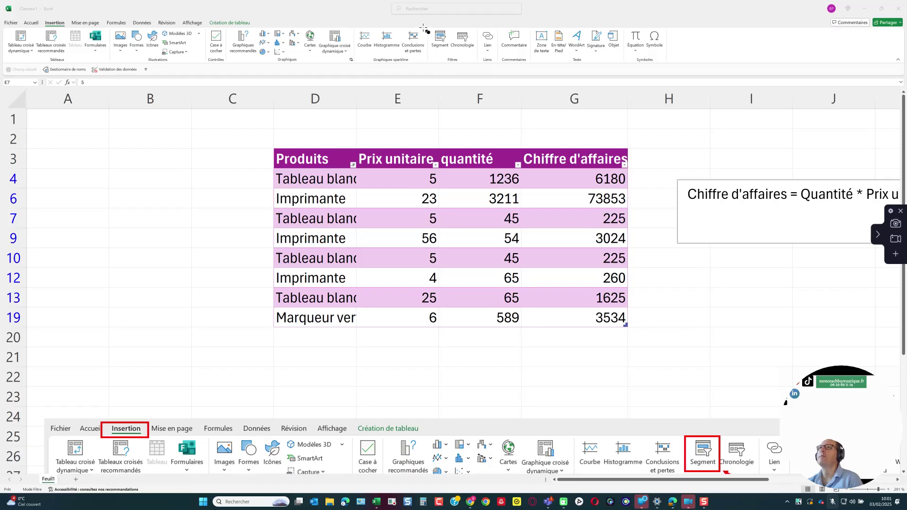
drag(427, 27, 457, 63)
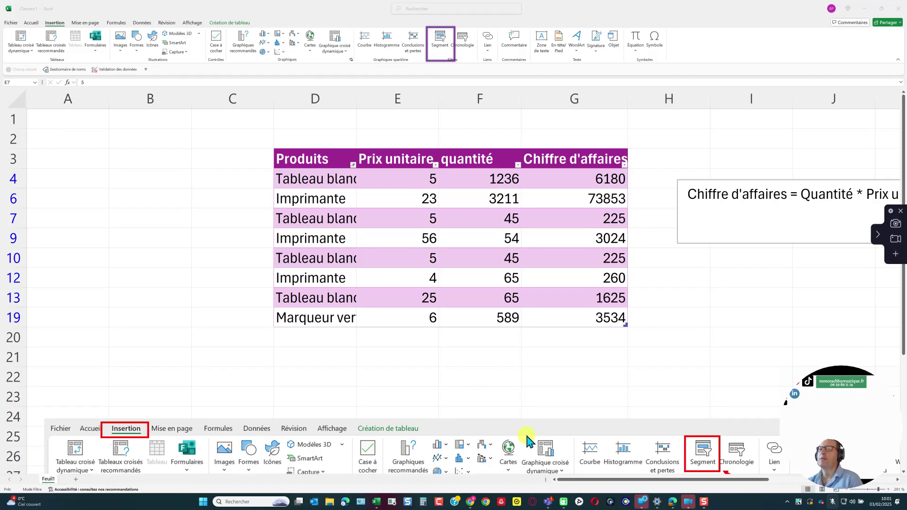
click(440, 40)
click(440, 40)
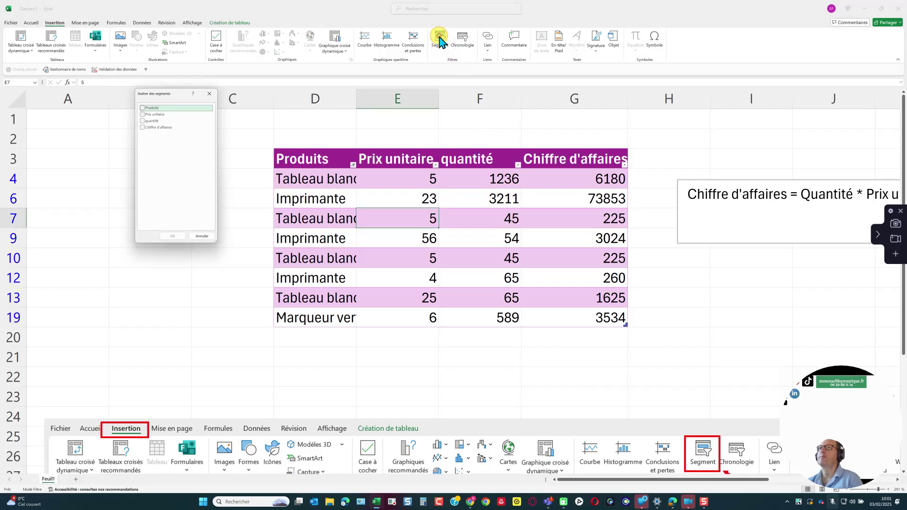
drag(247, 103, 598, 142)
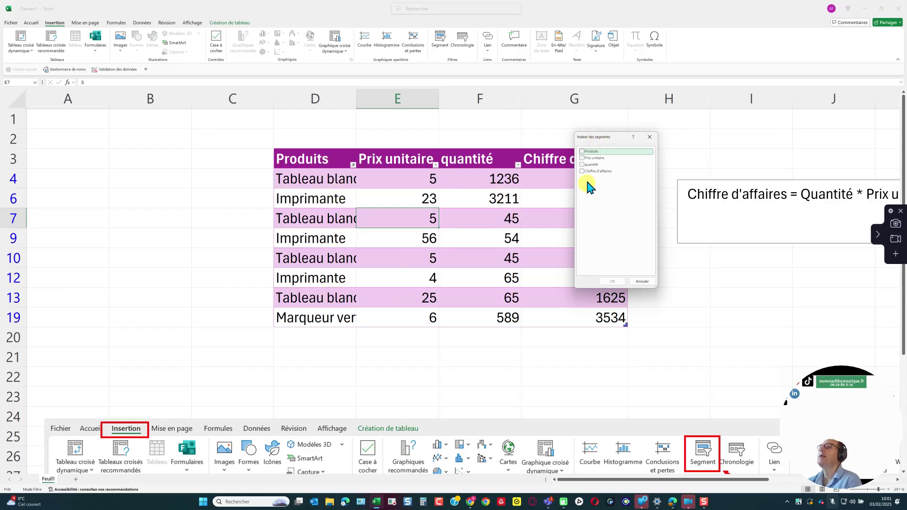
click(583, 151)
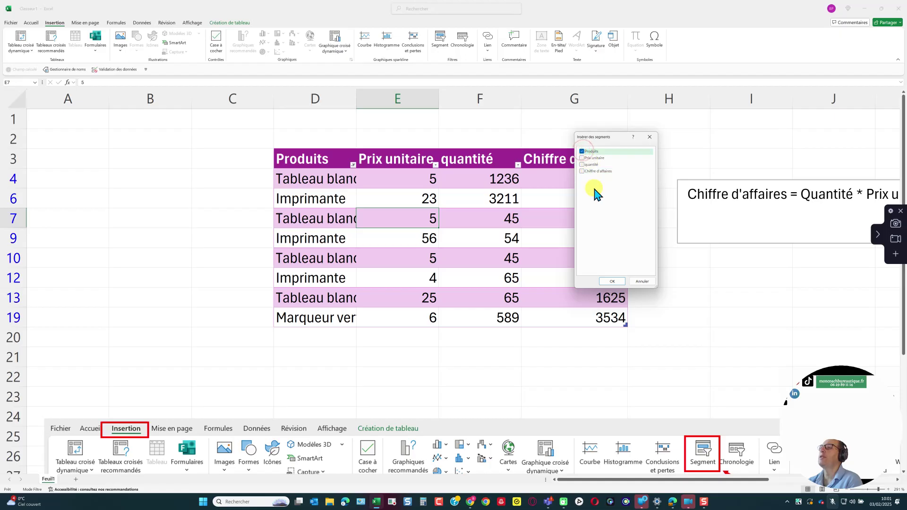
click(612, 282)
drag(494, 172, 179, 138)
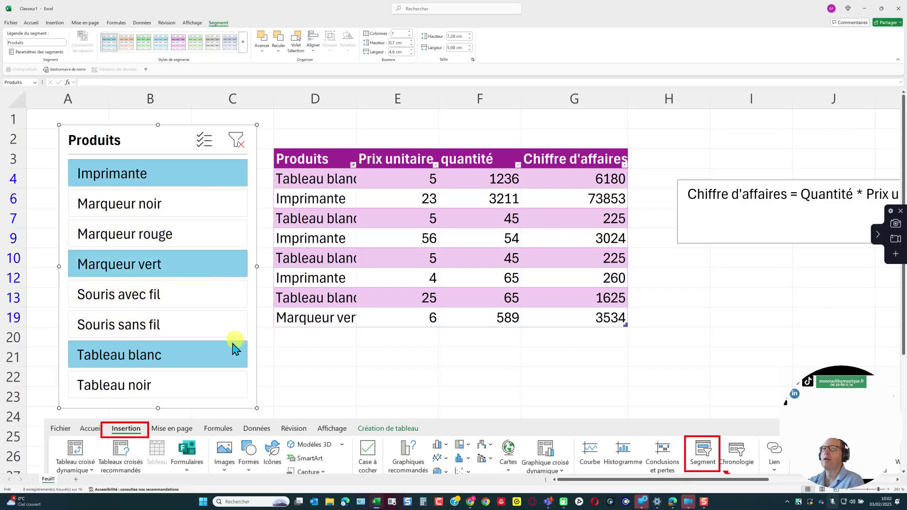
- Clear the Produits slicer's filter, and use the slicer to show only the Imprimante rows
click(235, 141)
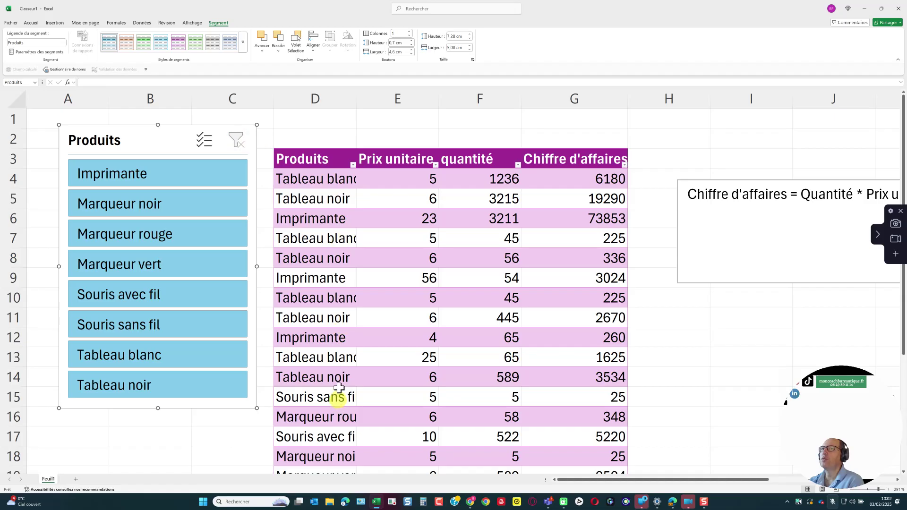
click(187, 180)
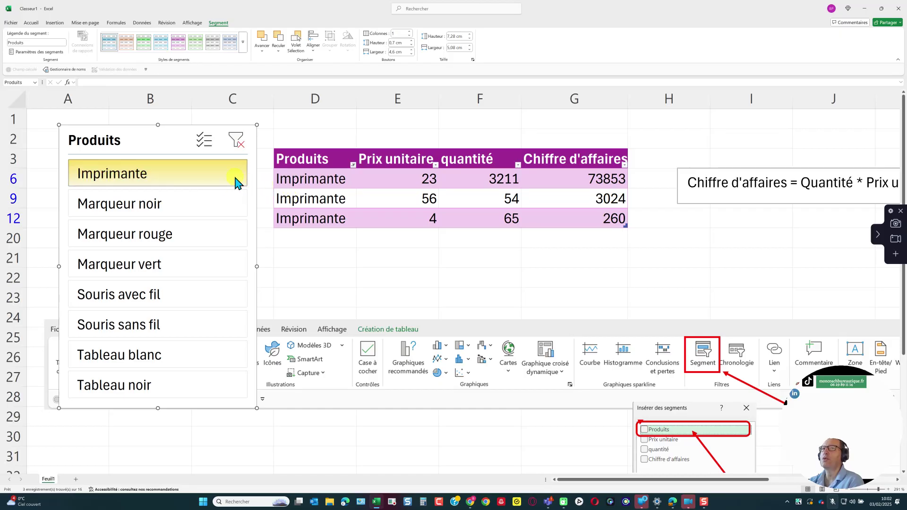
- Use the Produits slicer to filter the table by Marqueur rouge, Souris sans fil and finally Tableau noir, one product at a time
click(172, 235)
click(205, 335)
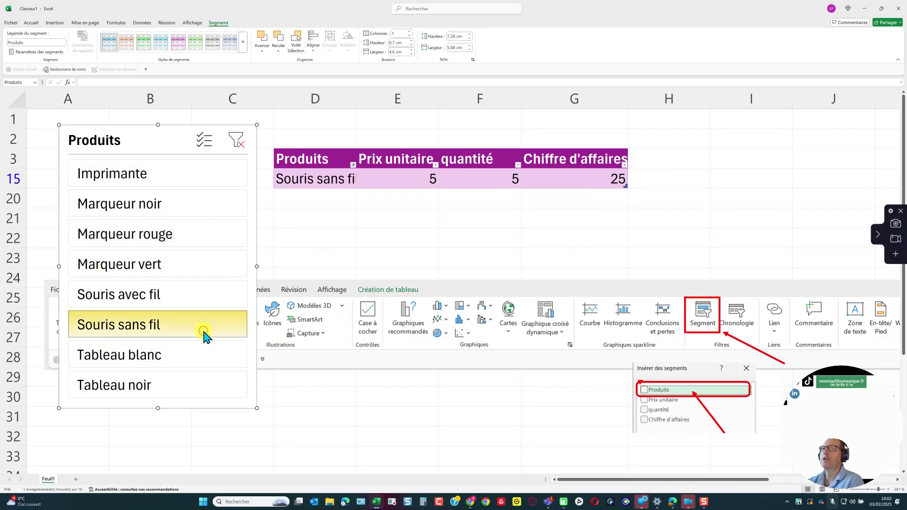
click(176, 391)
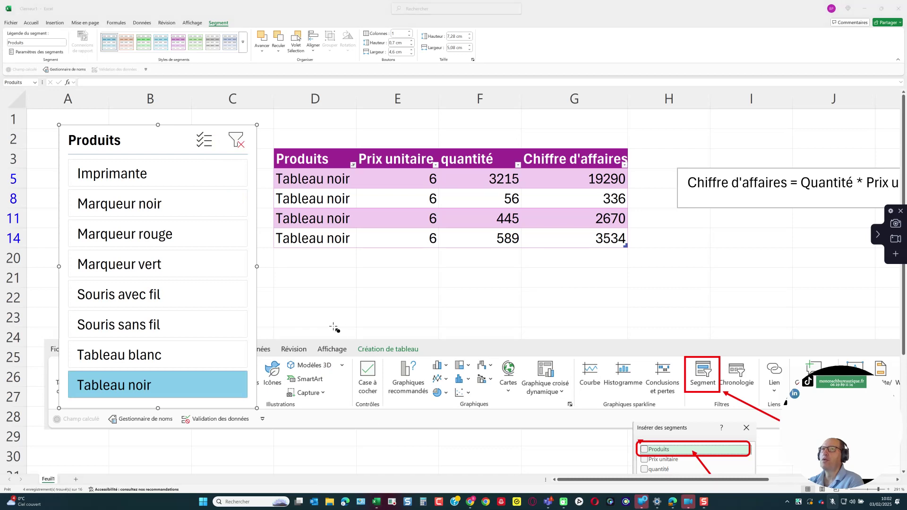
- Enable multiple selection in the Produits slicer and add Marqueur vert, Marqueur noir and Imprimante to the Tableau noir filter
drag(202, 140, 222, 156)
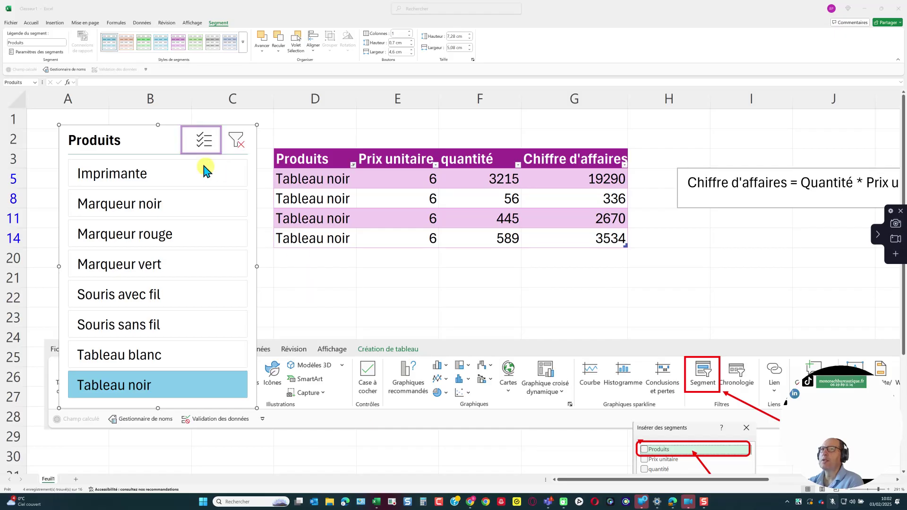
click(205, 142)
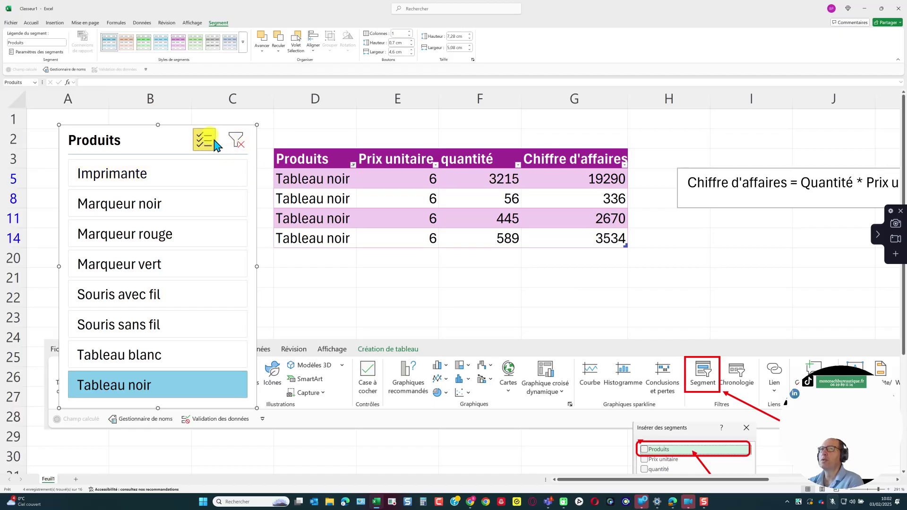
click(186, 273)
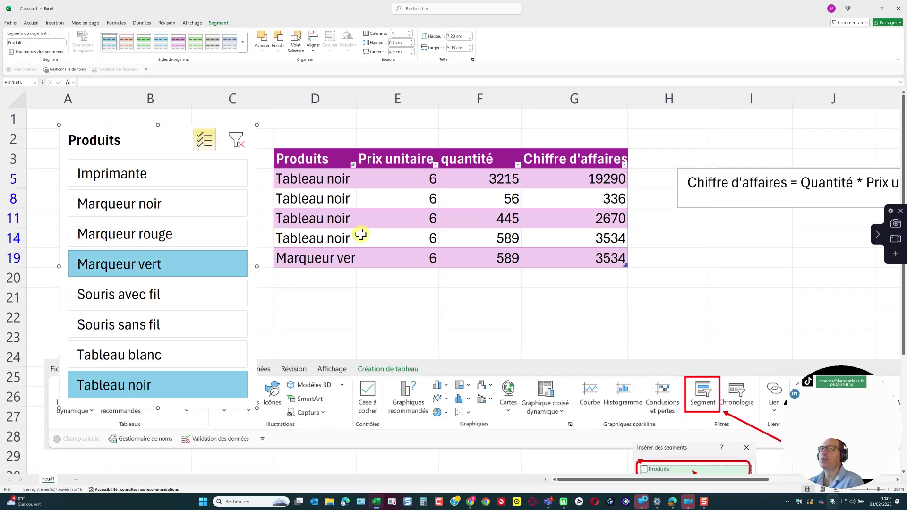
click(227, 208)
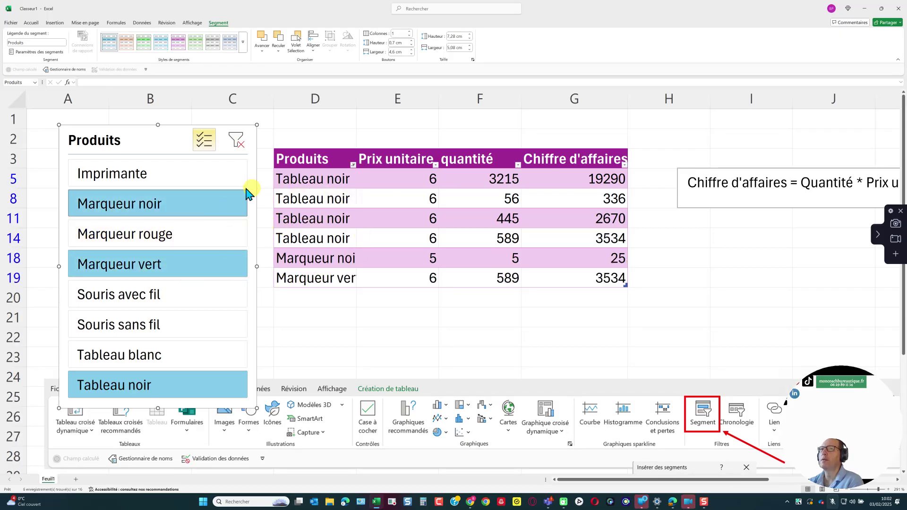
click(217, 179)
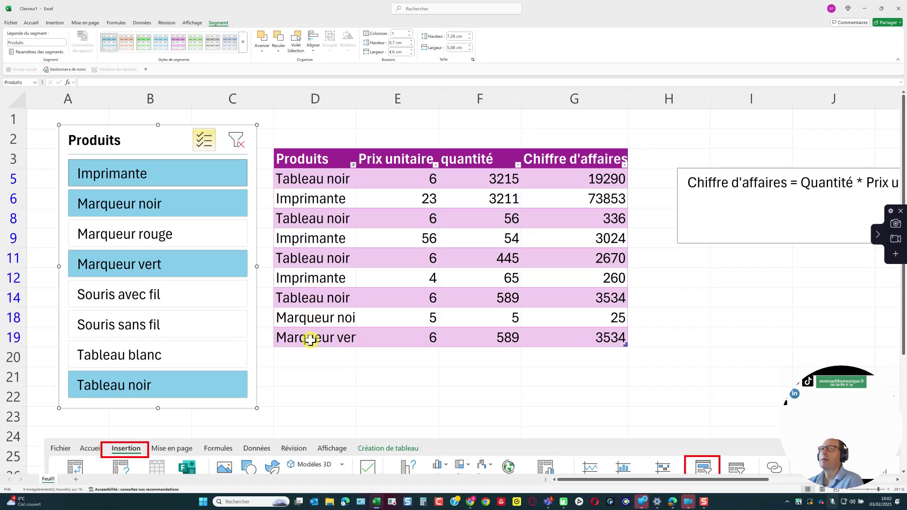
- Autofit column D to its product names and clear the Produits slicer's filter
double_click(356, 97)
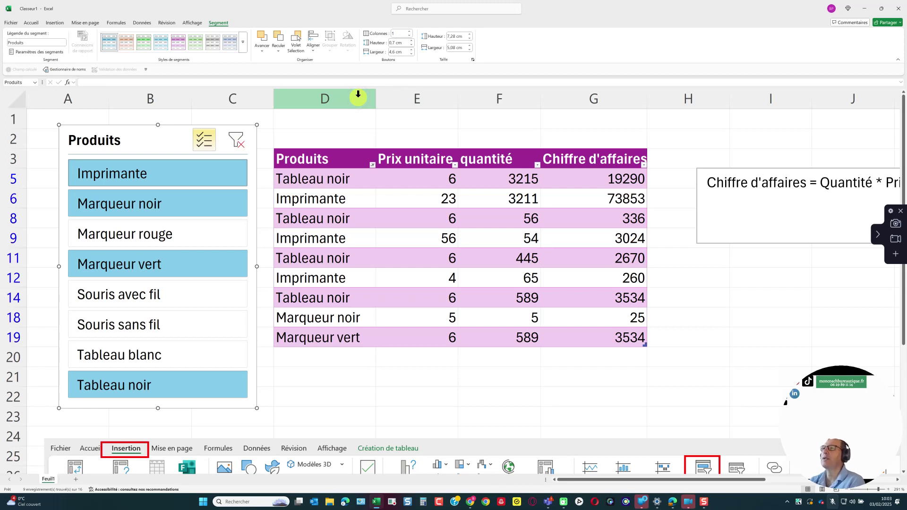
click(240, 147)
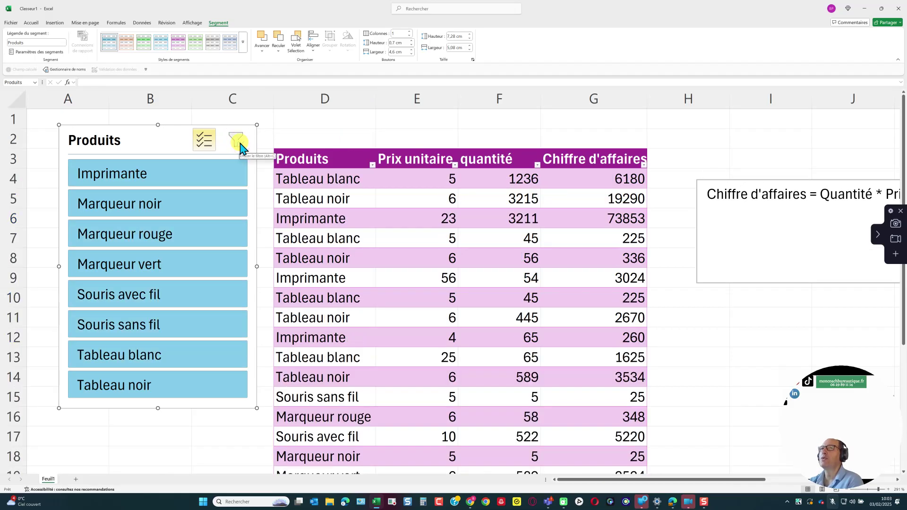